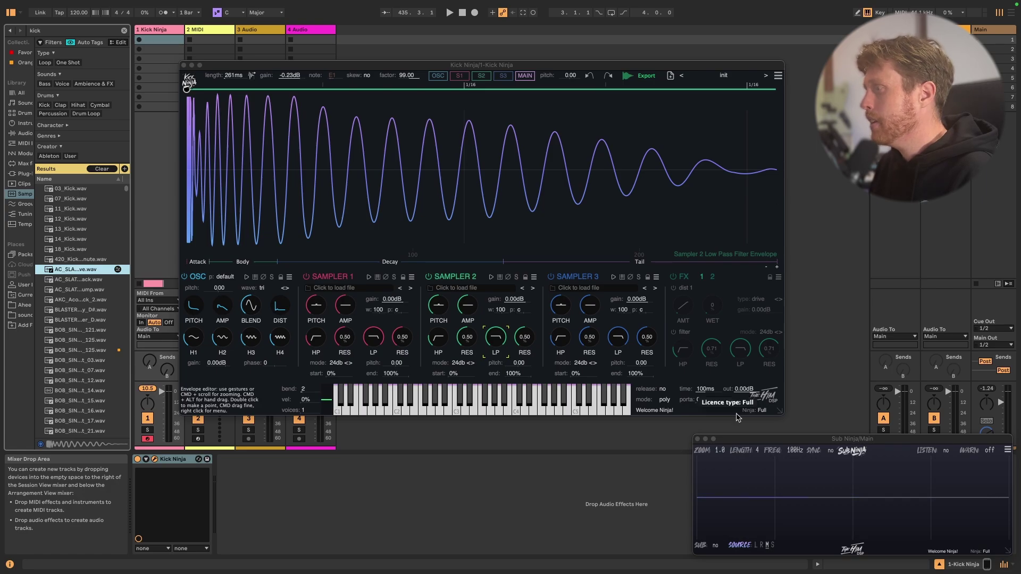
# - Lower the synth's output gain to -2.66 dB and the sound's main gain to -1.14 dB, auditioning the kick in between
pyautogui.moveTo(745, 392)
pyautogui.mouseDown()
pyautogui.moveTo(746, 410)
pyautogui.moveTo(743, 401)
pyautogui.mouseUp()
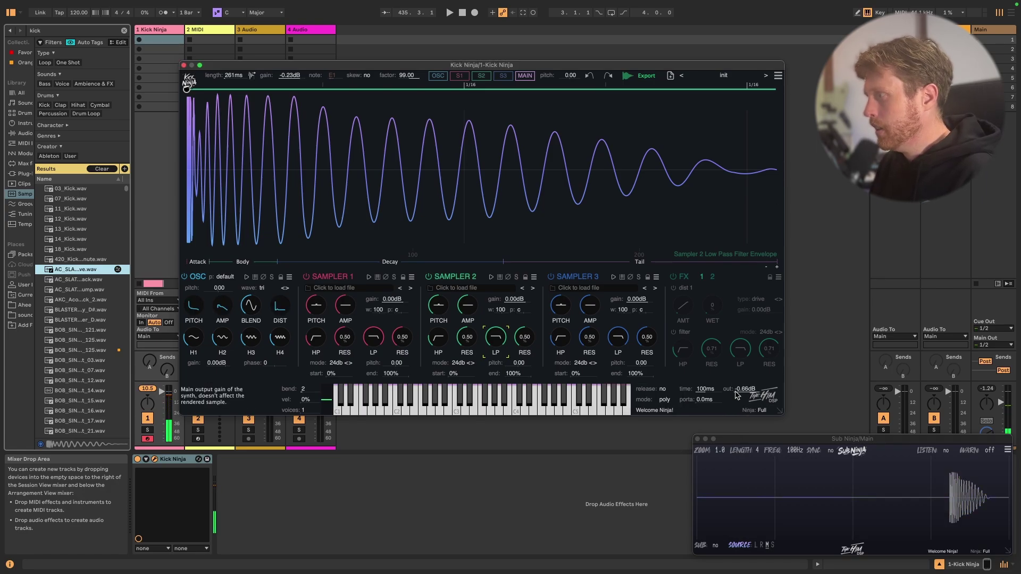
pyautogui.press('a')
pyautogui.press('a')
pyautogui.press('a')
pyautogui.press('a')
pyautogui.moveTo(737, 413); pyautogui.dragTo(739, 396)
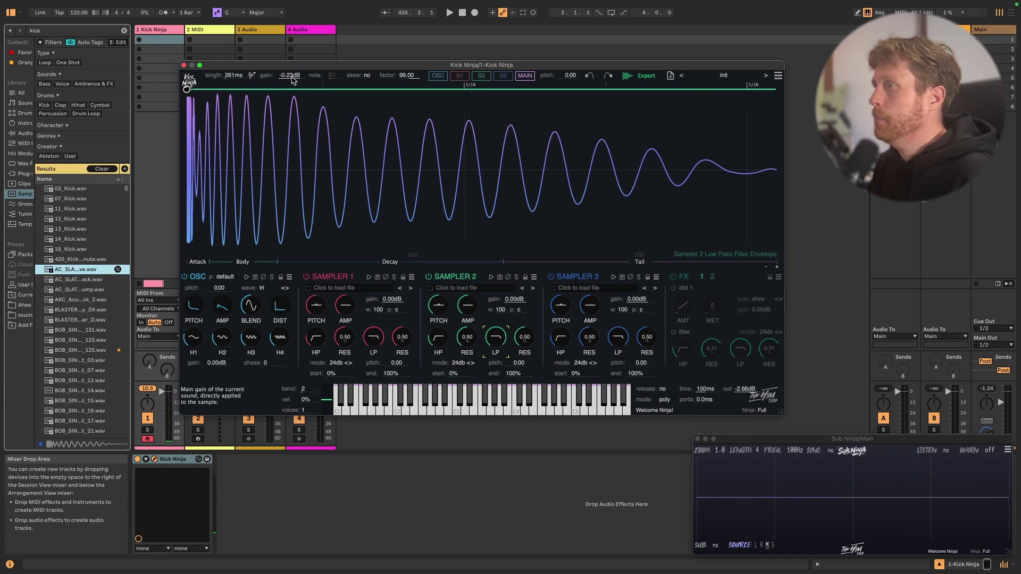
pyautogui.moveTo(291, 79); pyautogui.dragTo(292, 90)
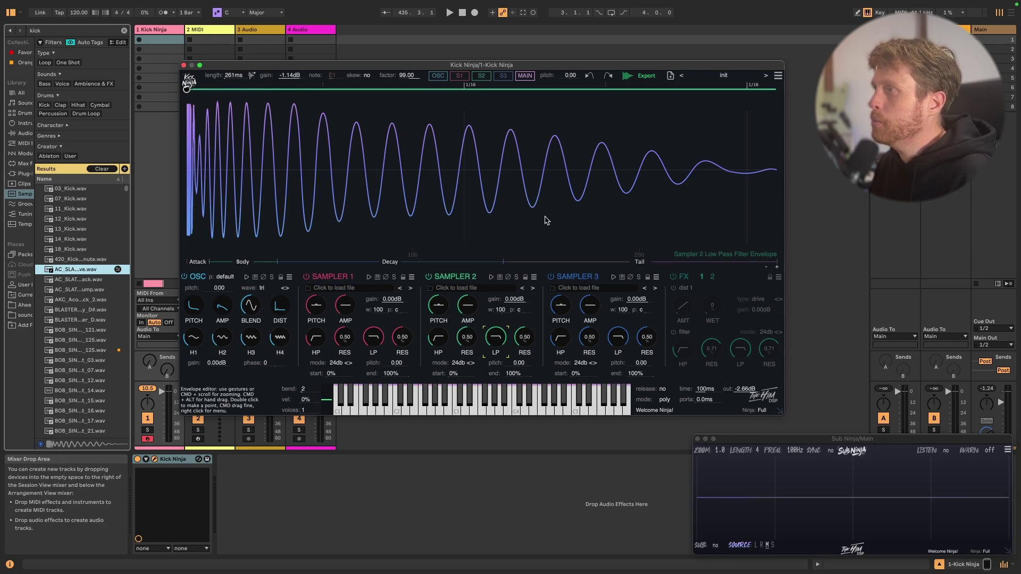
# - Import the highlighted AC_SLA...ve.wav kick through Ninja AI Import with a 600 low pass frequency, exporting a perfect full layer to sampler 1
pyautogui.moveTo(76, 270); pyautogui.dragTo(240, 311)
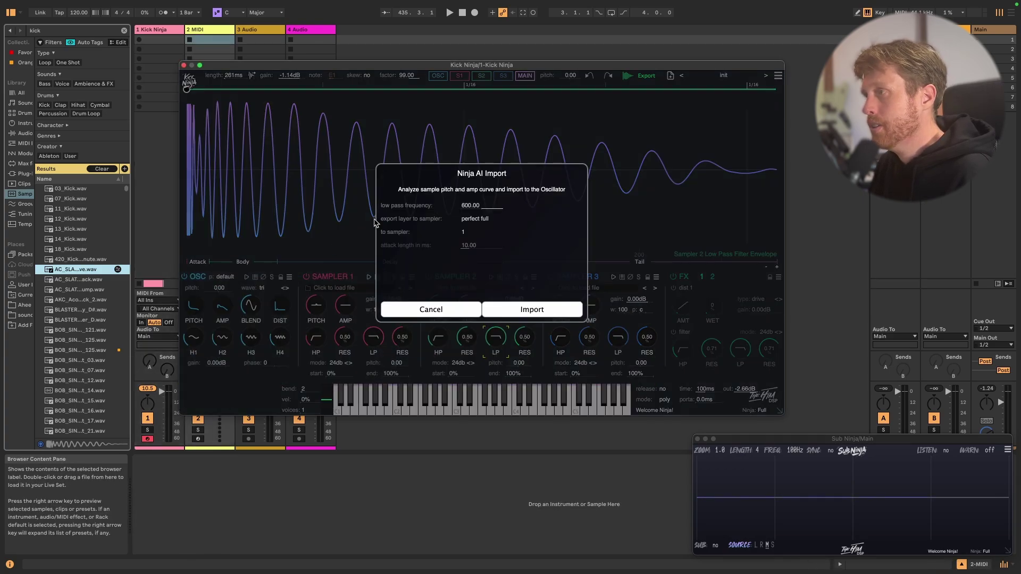
pyautogui.click(559, 311)
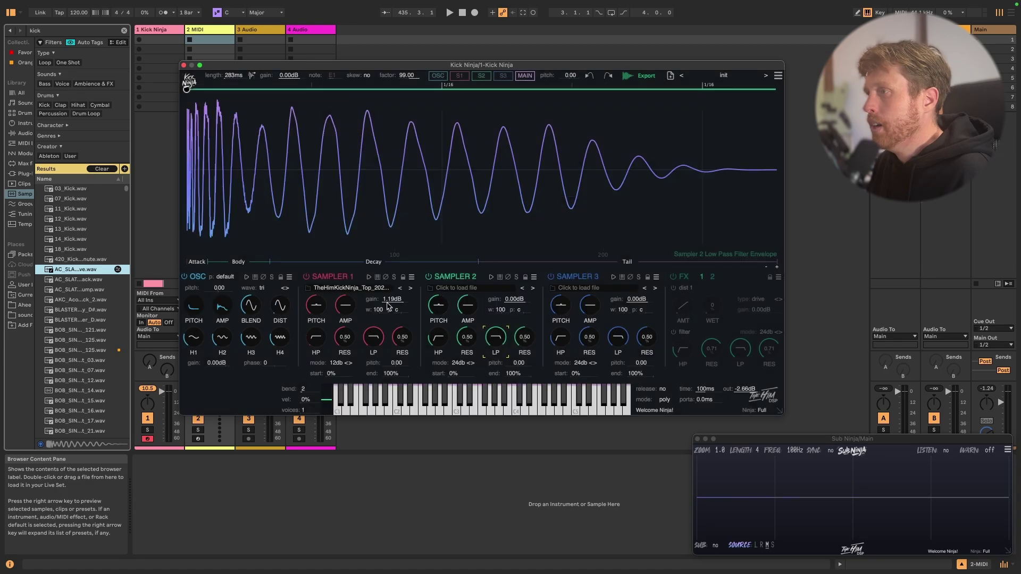
# - Browse Sampler 1's default sample library and the 0 Tops folder inside Export, leaving the loaded sample in place
pyautogui.click(362, 293)
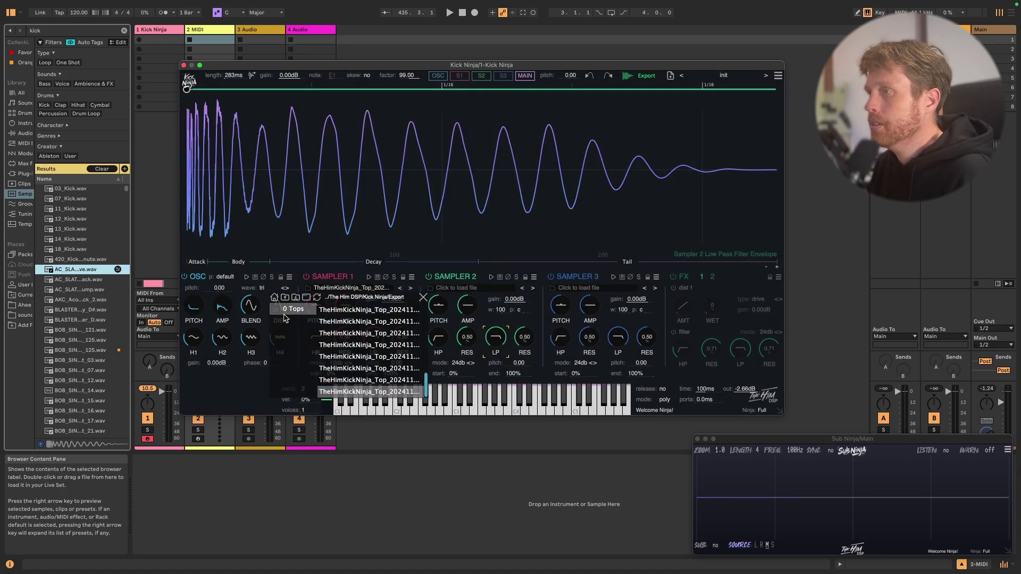
pyautogui.click(275, 299)
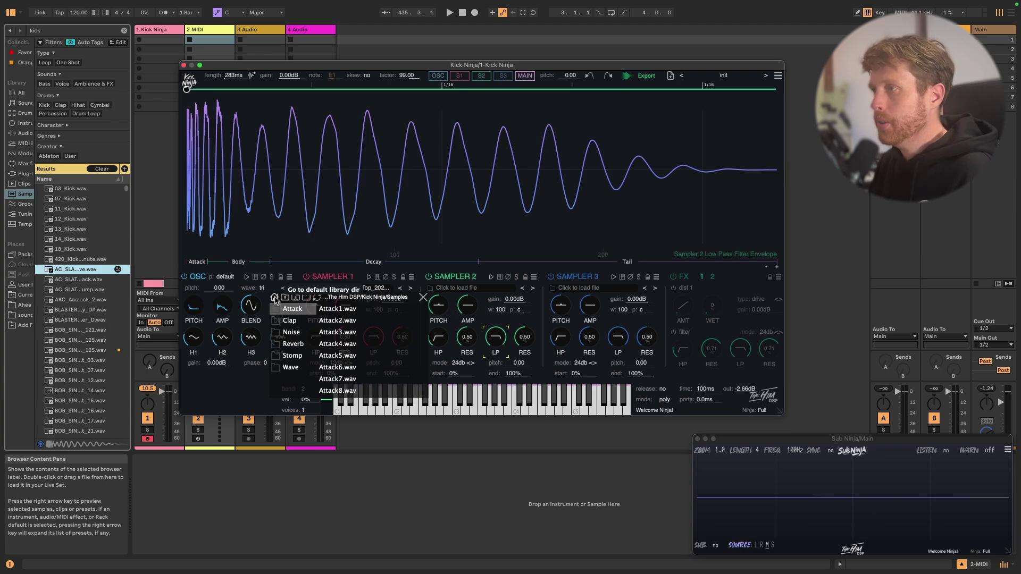
pyautogui.click(284, 299)
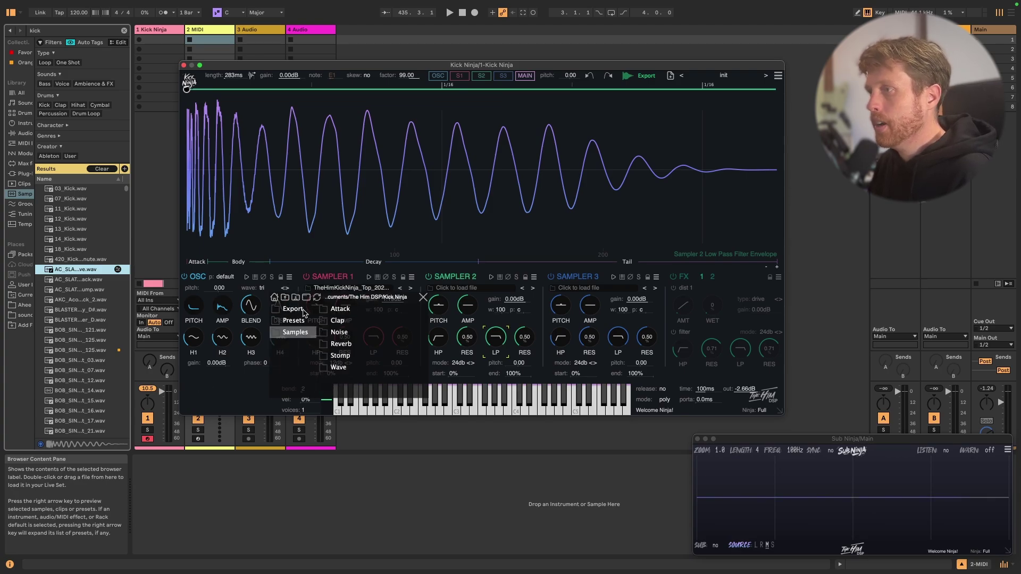
pyautogui.click(304, 313)
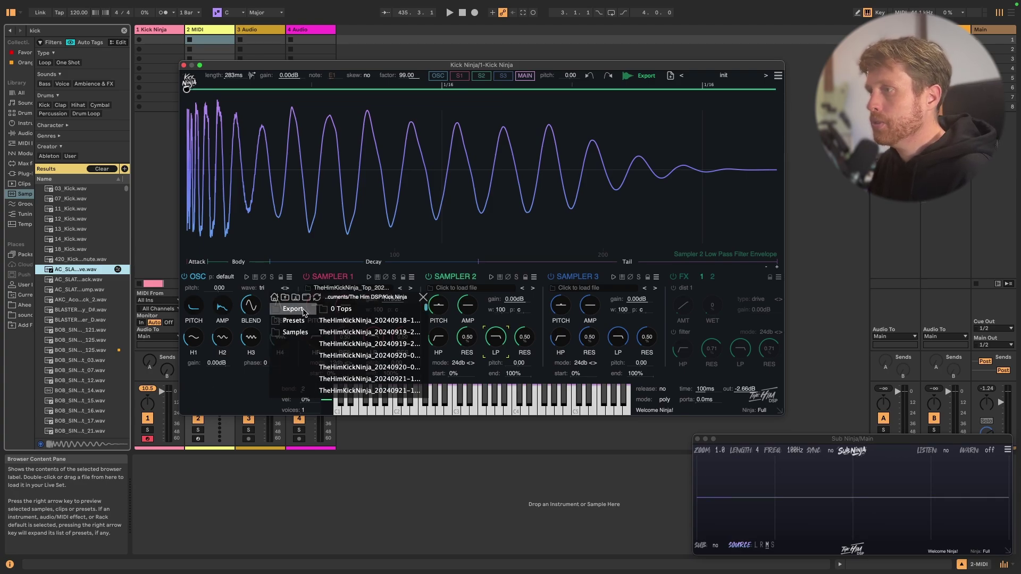
pyautogui.click(343, 310)
pyautogui.scroll(2, 416, 345)
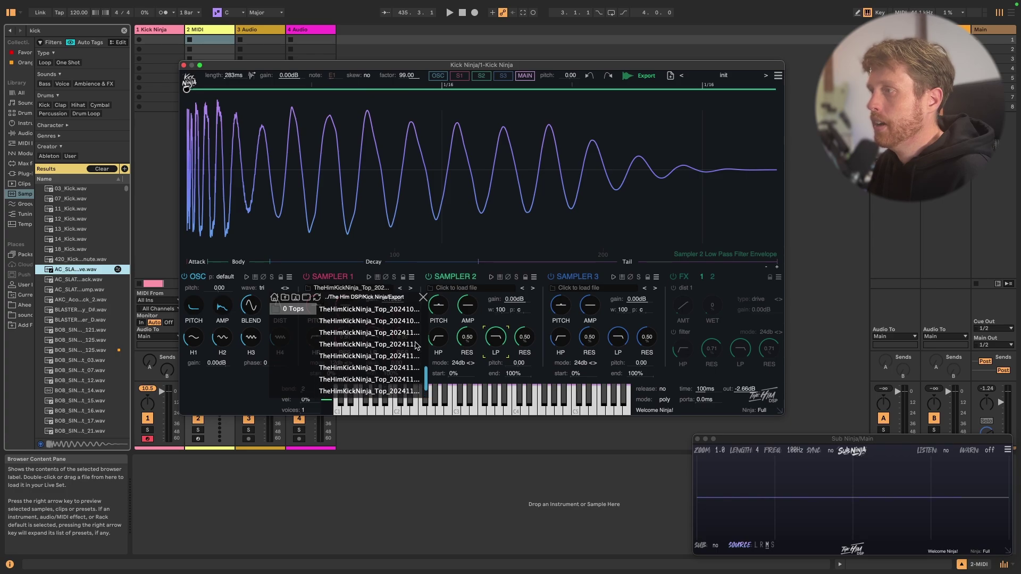
pyautogui.click(423, 297)
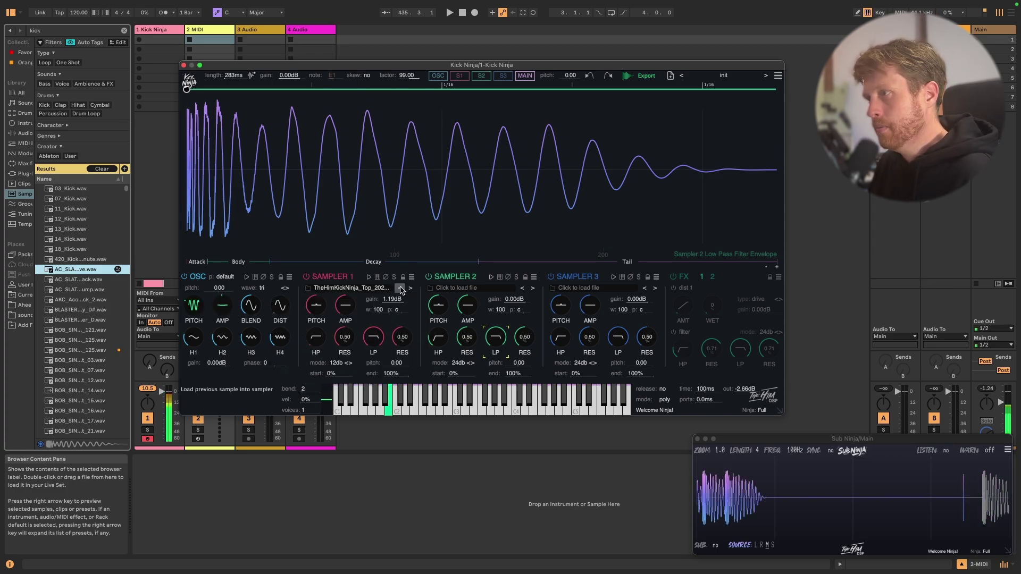
# - Cycle Sampler 1 through the neighbouring exported top samples while auditioning the kick
pyautogui.click(409, 289)
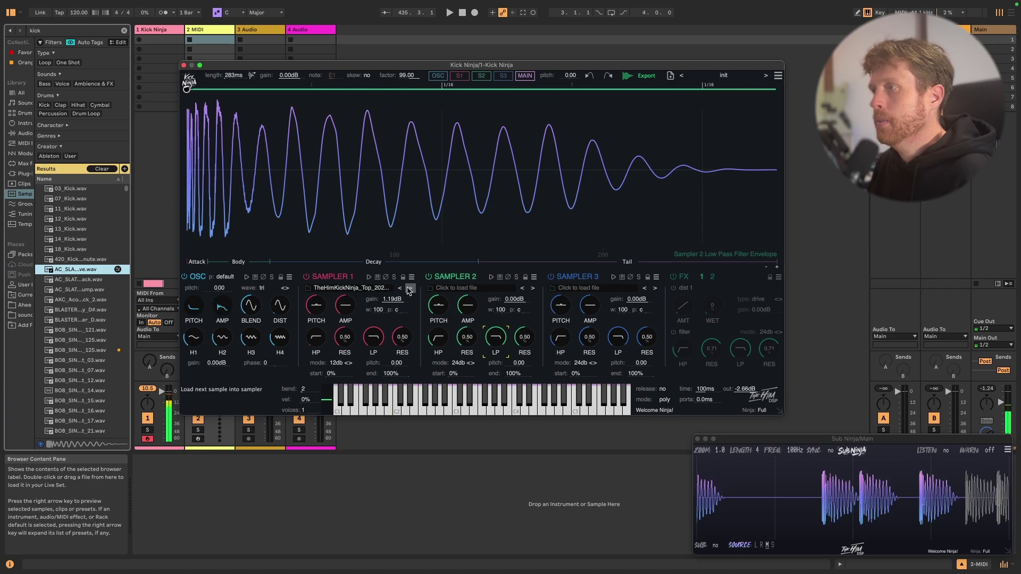
pyautogui.click(407, 290)
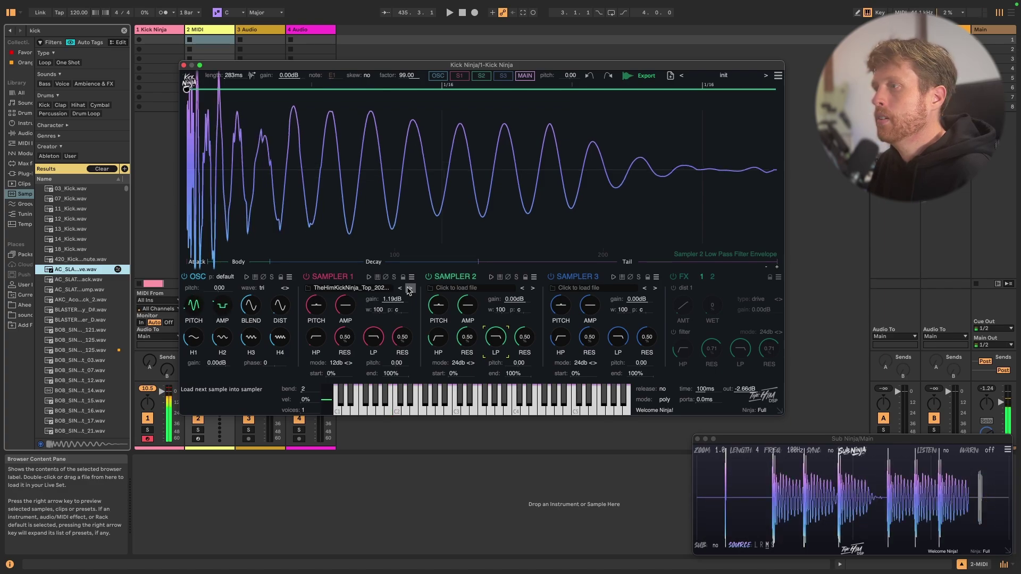
pyautogui.click(409, 289)
pyautogui.click(410, 290)
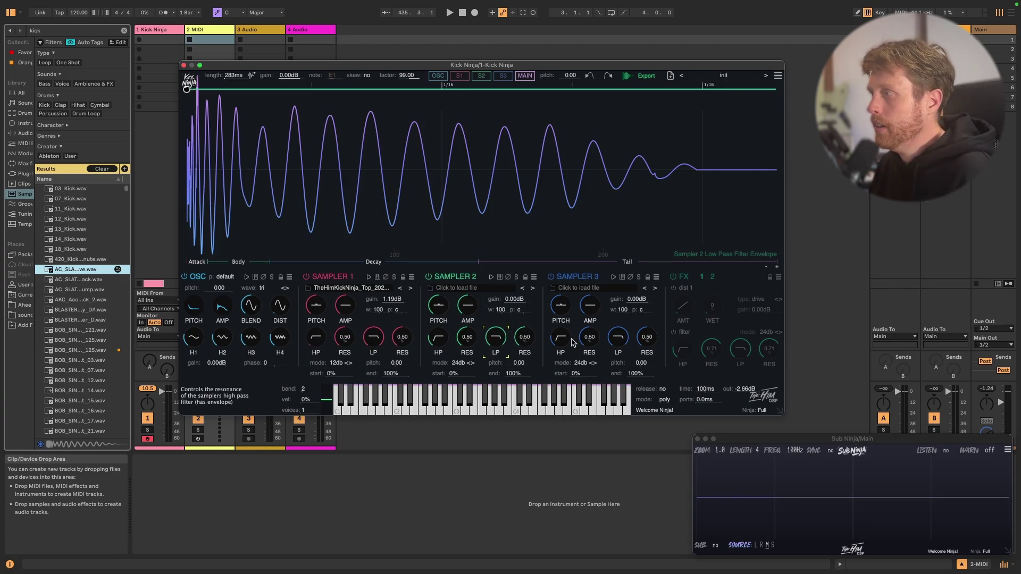
# - Load the 808 Badass preset and enable its FX filter in 24db mode
pyautogui.click(720, 79)
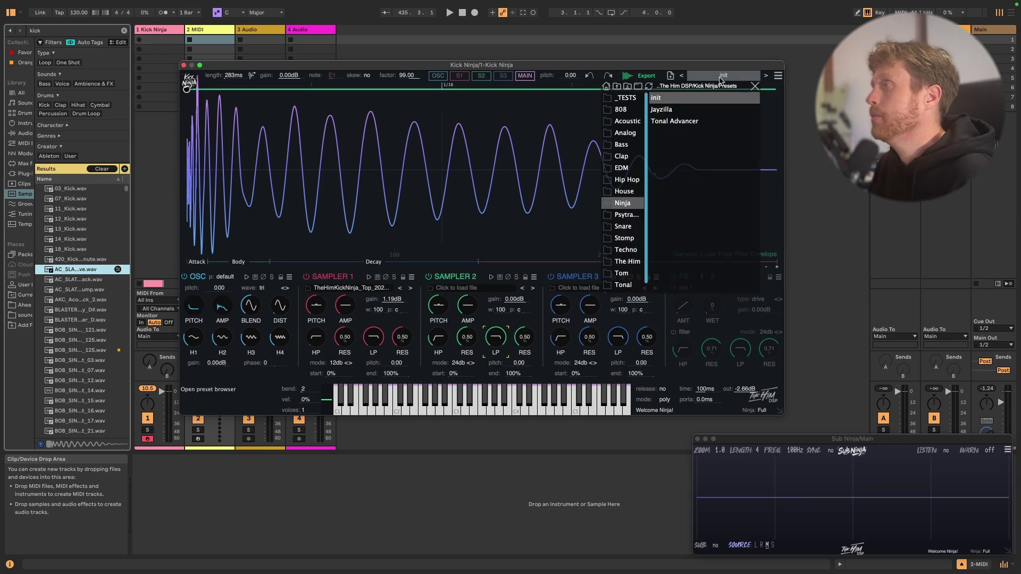
pyautogui.click(746, 298)
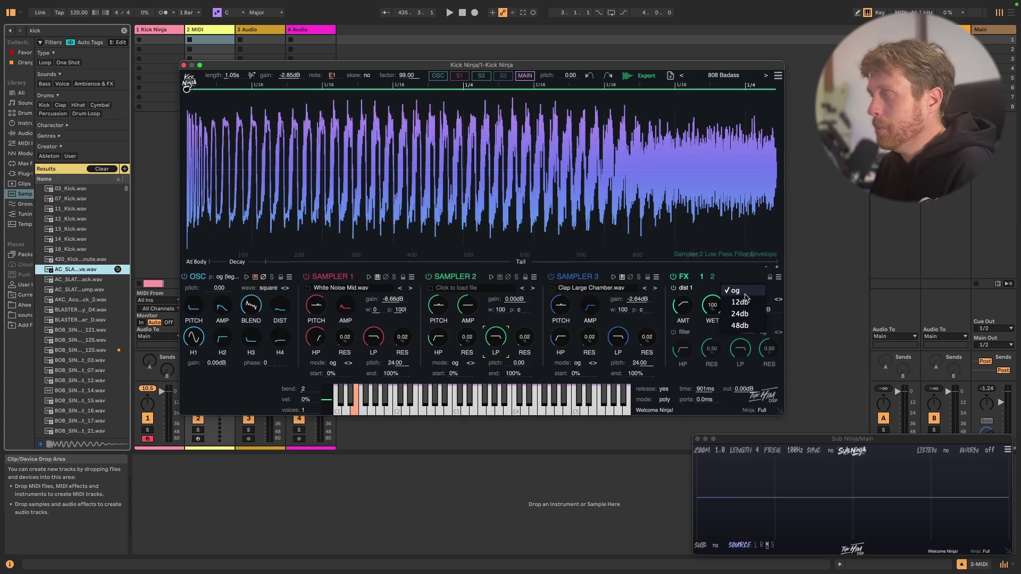
pyautogui.click(740, 302)
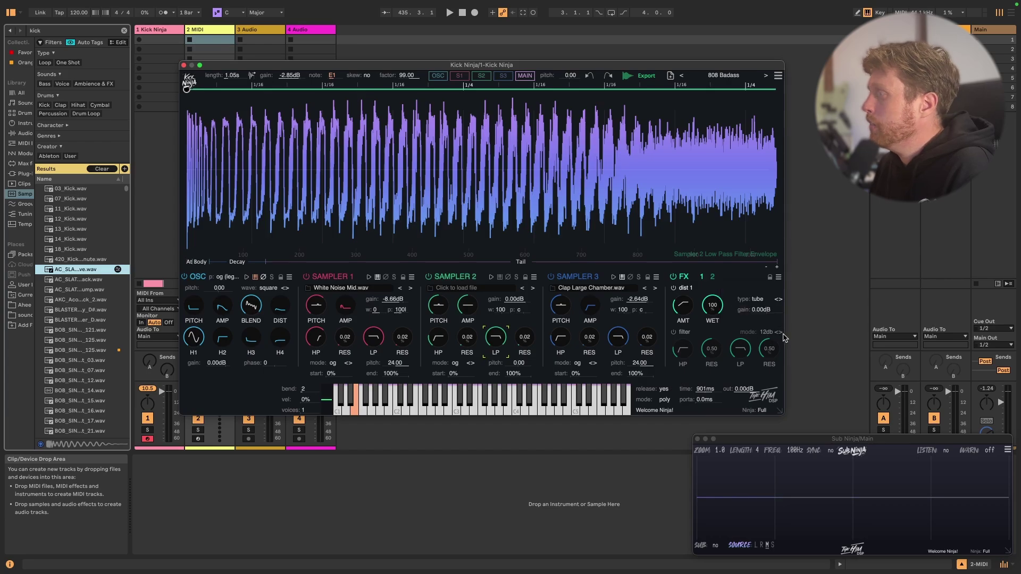
pyautogui.click(674, 332)
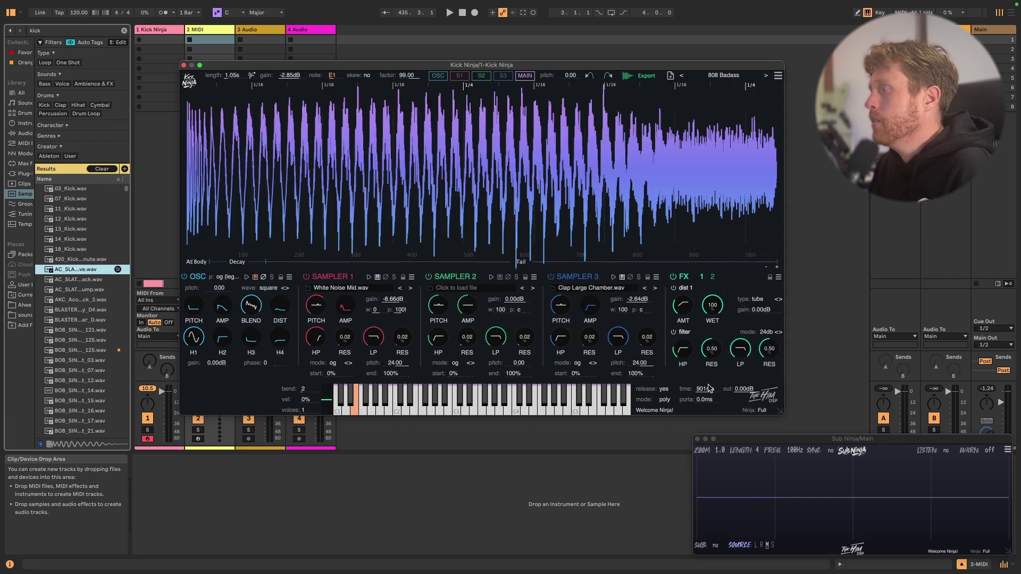
# - Set the FX filter's low pass resonance to 0.93 and its low pass frequency to 1.11k while playing the sound
pyautogui.click(706, 356)
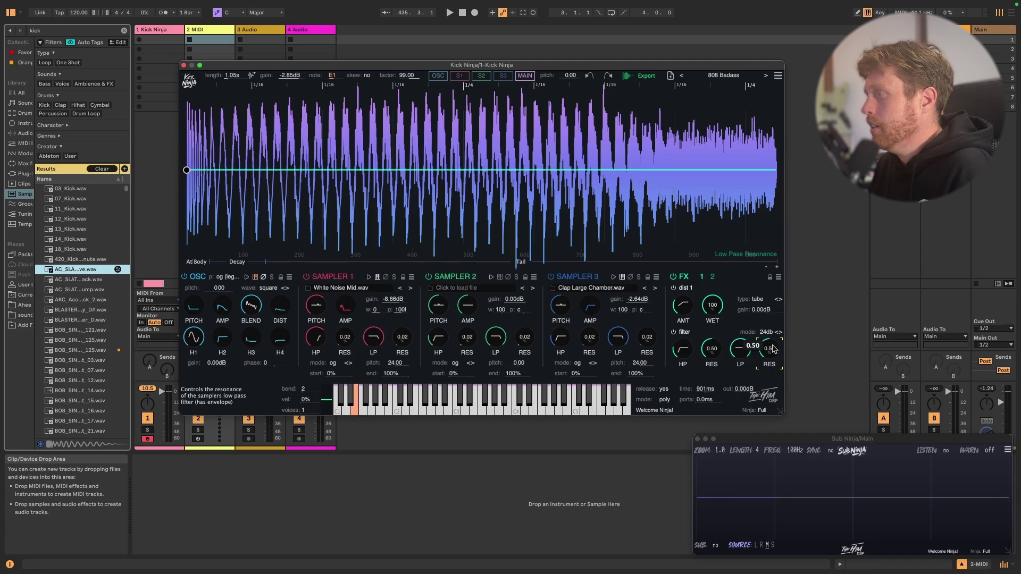
pyautogui.moveTo(774, 349); pyautogui.dragTo(778, 313)
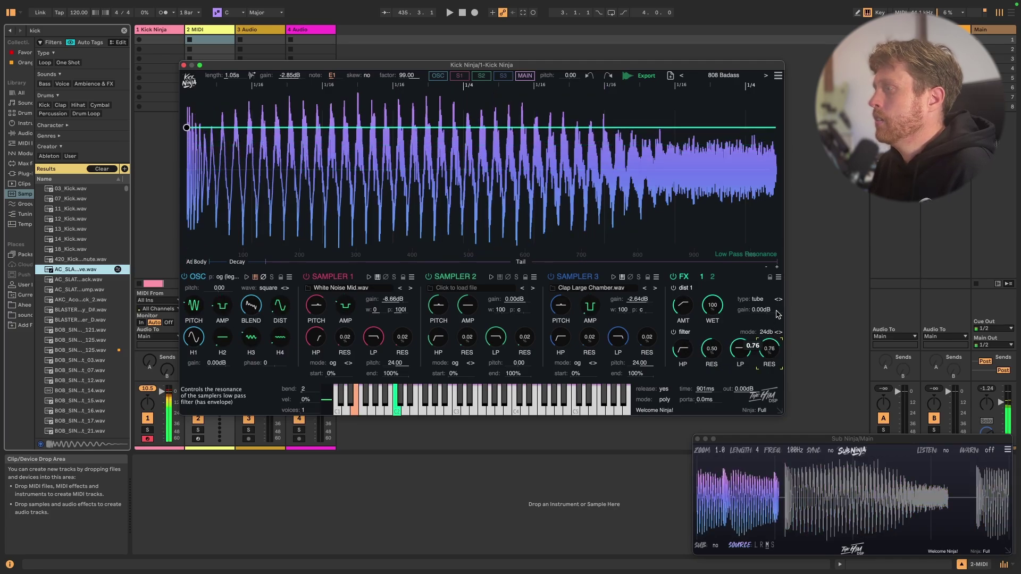
pyautogui.moveTo(739, 348); pyautogui.dragTo(742, 398)
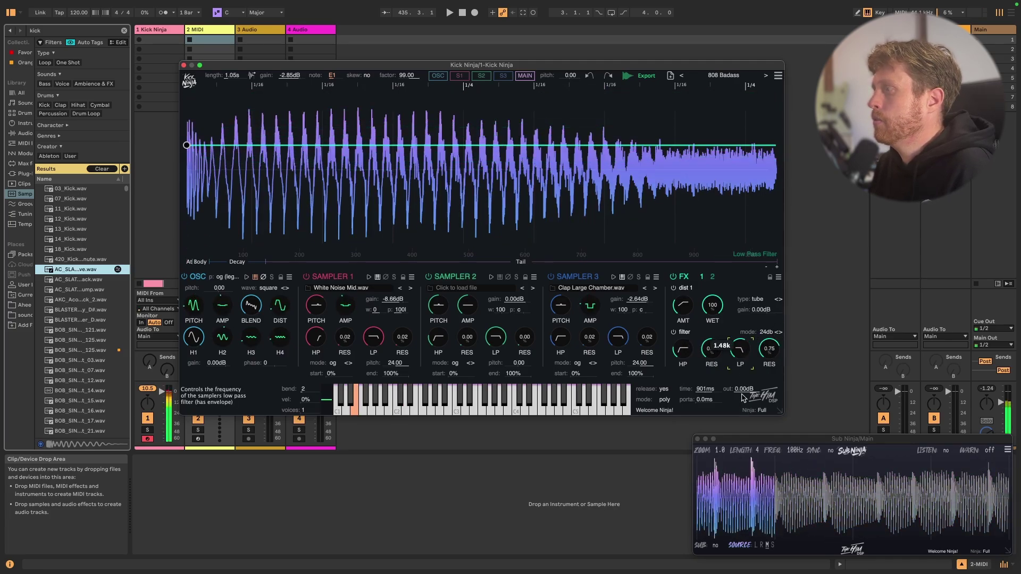
pyautogui.moveTo(770, 348); pyautogui.dragTo(737, 365)
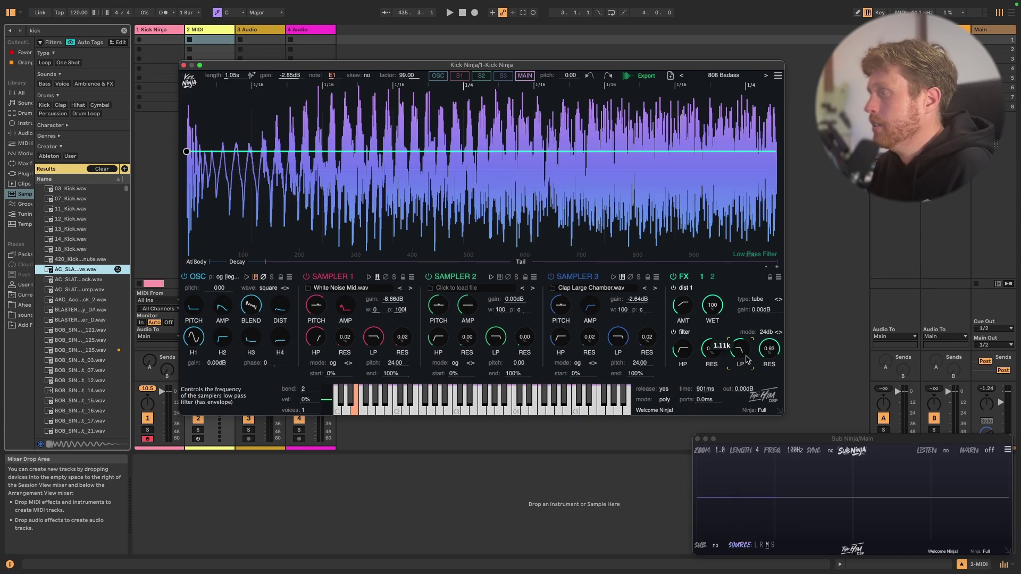
# - Shape the FX low pass frequency envelope with a raised start and five added points that fall and rise, ending at about 653 ms / 1.31k
pyautogui.moveTo(186, 152); pyautogui.dragTo(191, 112)
pyautogui.doubleClick(234, 147)
pyautogui.doubleClick(259, 186)
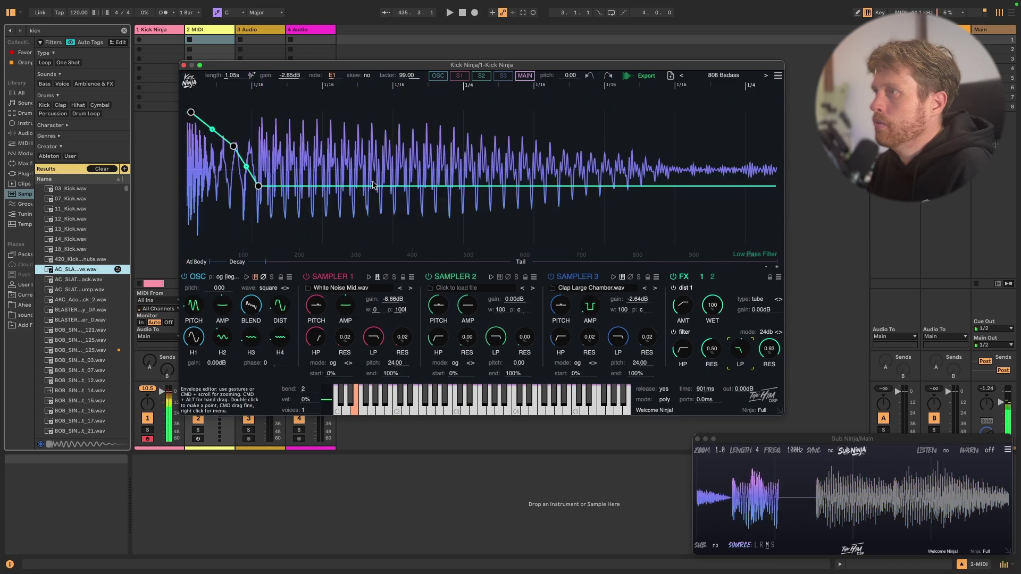
pyautogui.doubleClick(392, 155)
pyautogui.doubleClick(493, 180)
pyautogui.doubleClick(556, 148)
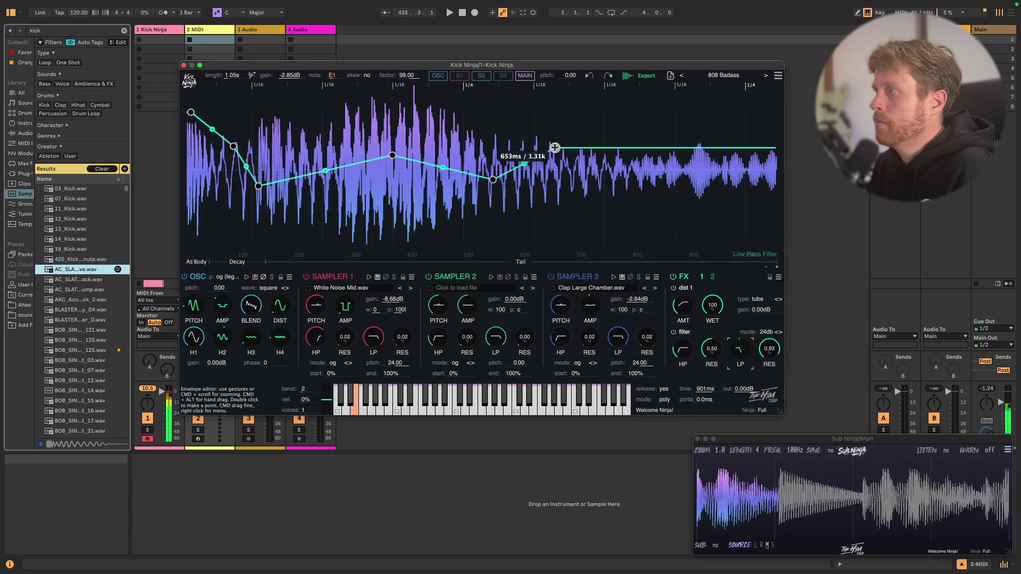
# - Draw a zigzag envelope for the FX low pass resonance with five added points, the third at about 451 ms / 0.48
pyautogui.click(774, 357)
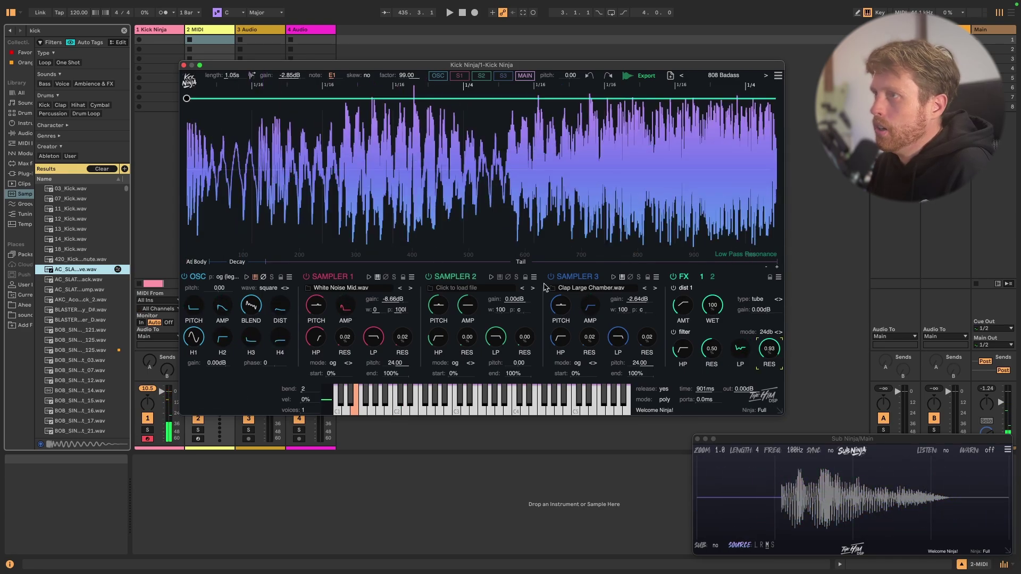
pyautogui.doubleClick(258, 176)
pyautogui.doubleClick(370, 134)
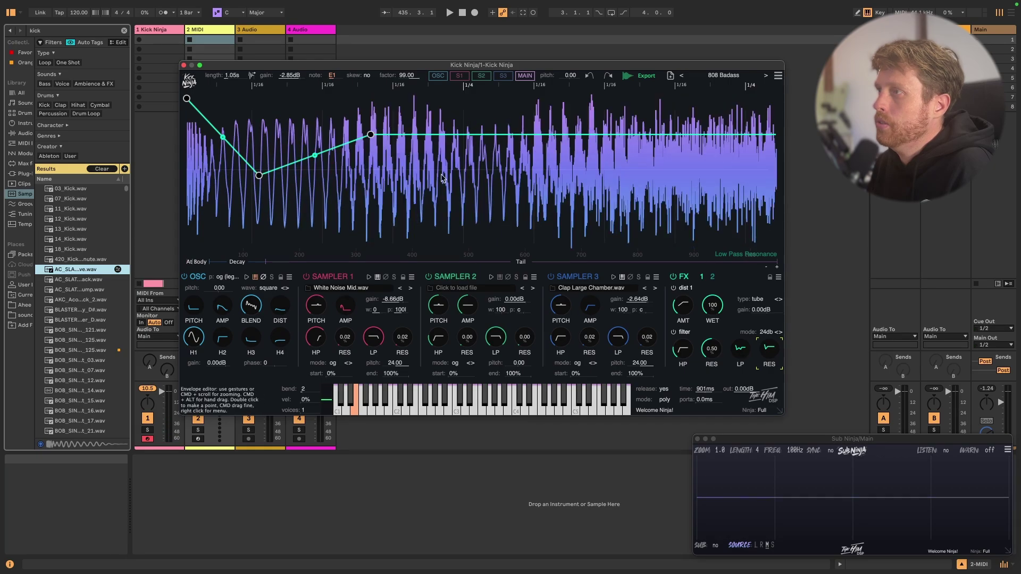
pyautogui.doubleClick(441, 175)
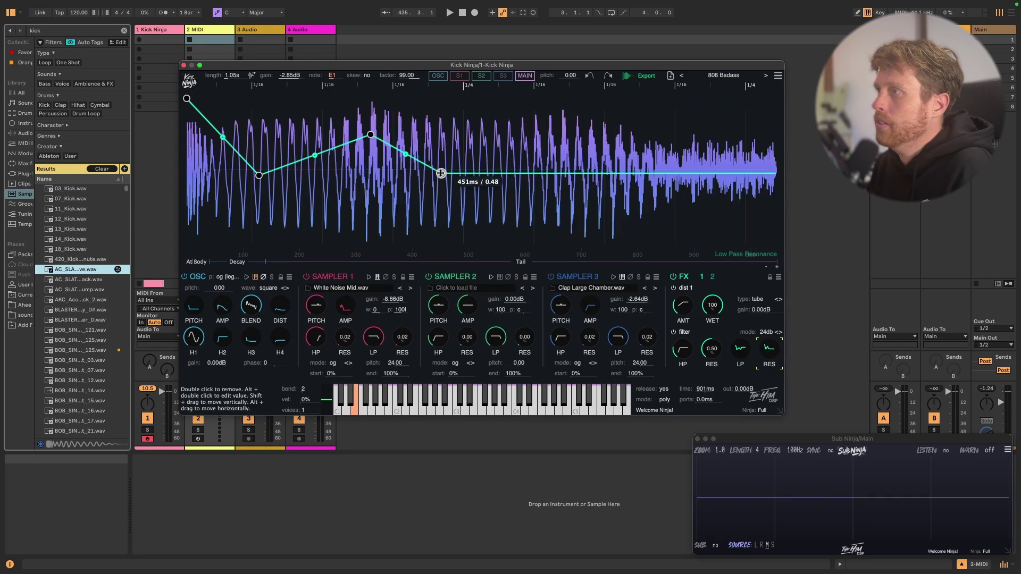
pyautogui.doubleClick(540, 126)
pyautogui.doubleClick(592, 173)
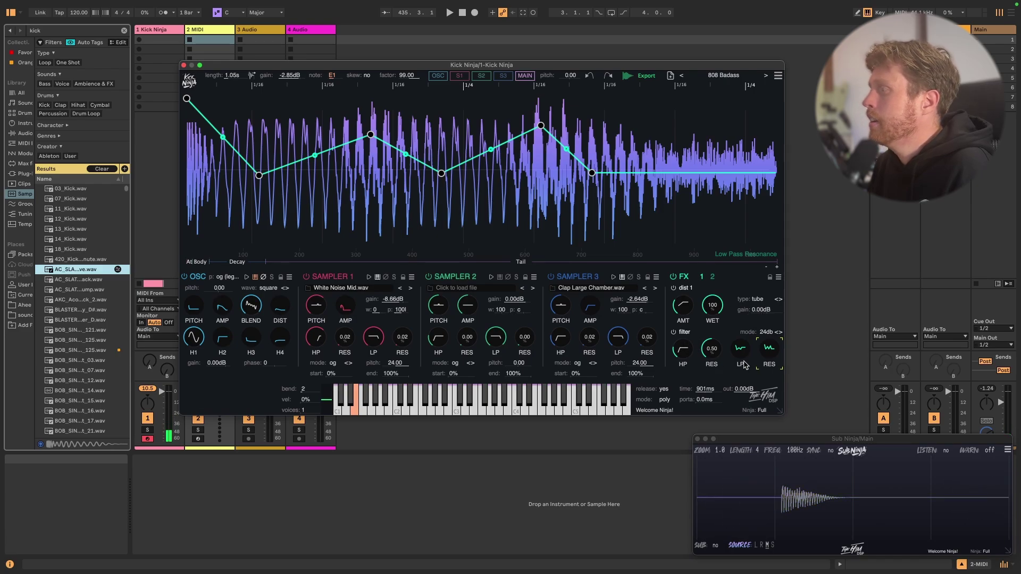
# - Set the second FX distortion's amount to 53.2 and its wet mix to 40.4
pyautogui.click(712, 277)
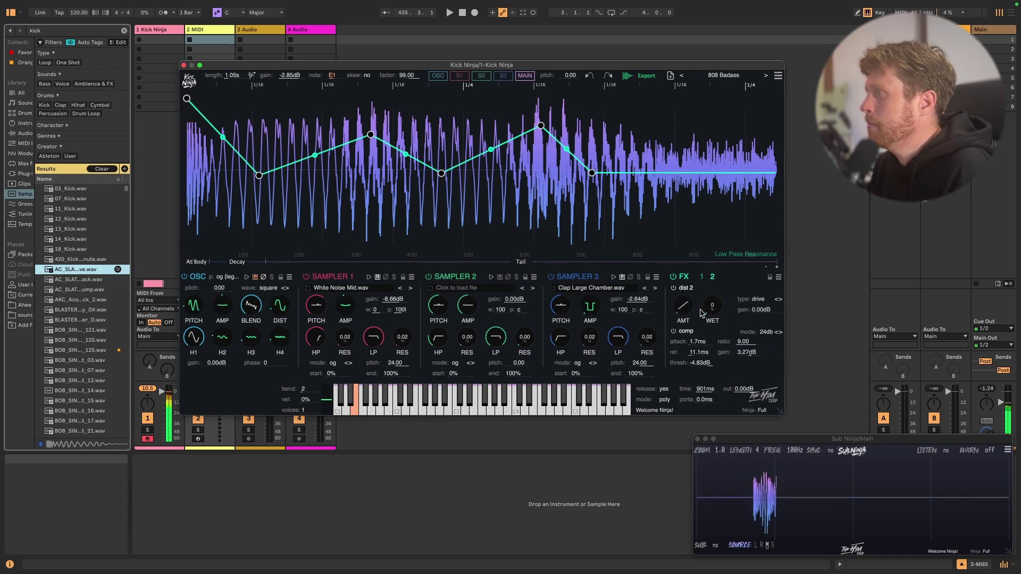
pyautogui.moveTo(708, 309); pyautogui.dragTo(686, 231)
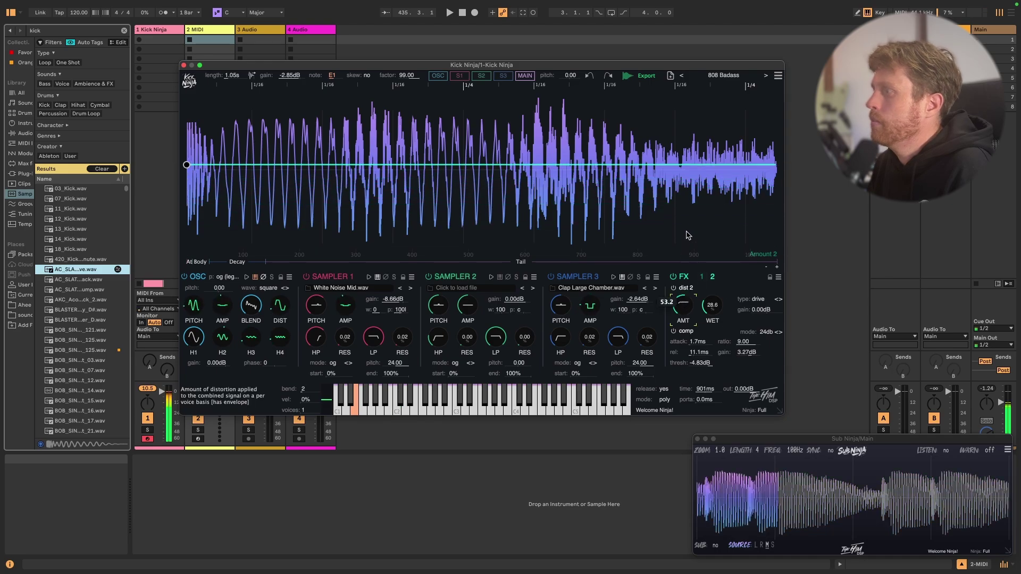
pyautogui.moveTo(710, 309); pyautogui.dragTo(703, 279)
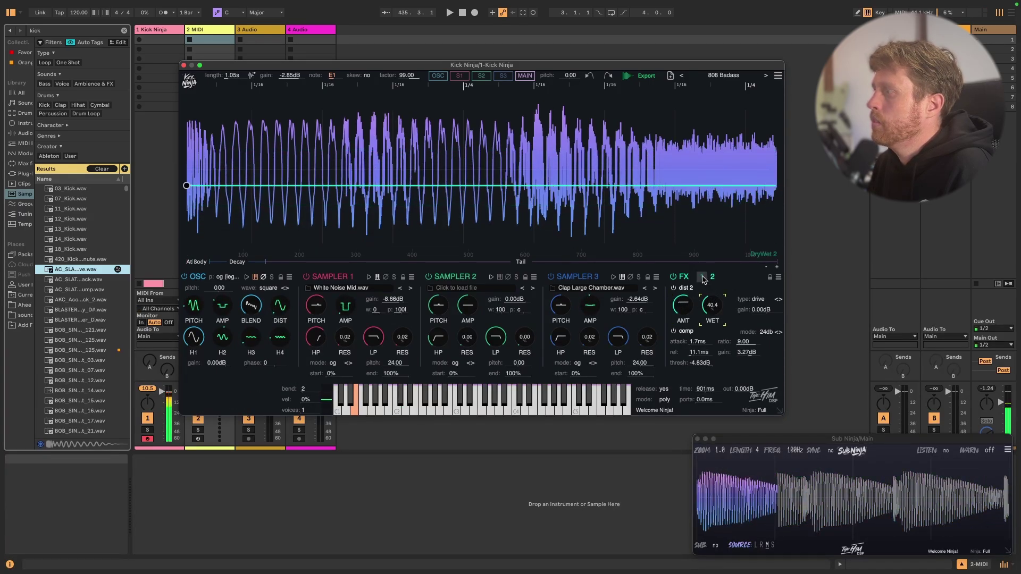
# - Raise the resonance envelope's middle point to 0.83 at 451 ms and move the low pass frequency envelope's second dip to 517 ms / 706.5
pyautogui.click(702, 277)
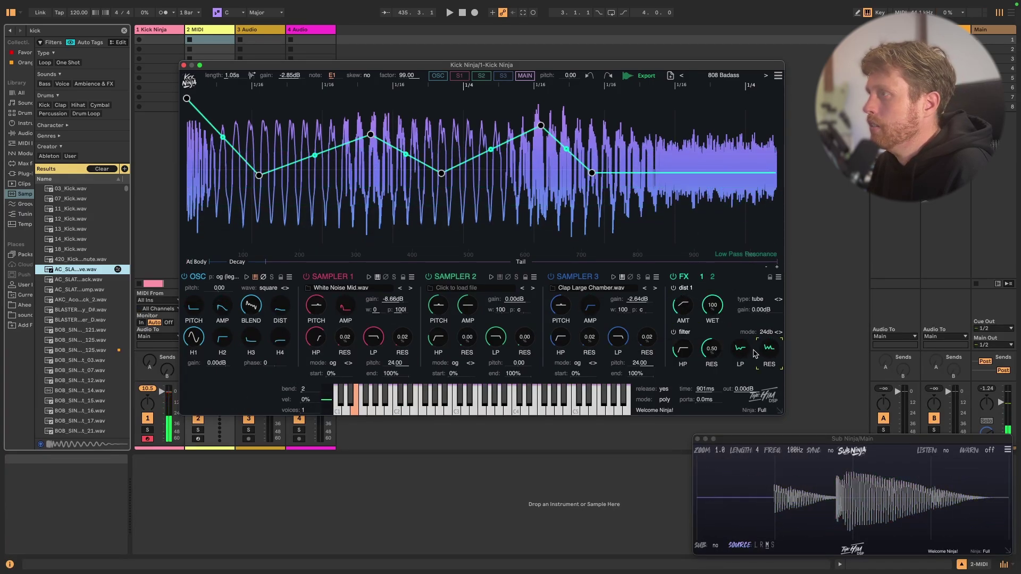
pyautogui.moveTo(441, 173); pyautogui.dragTo(441, 115)
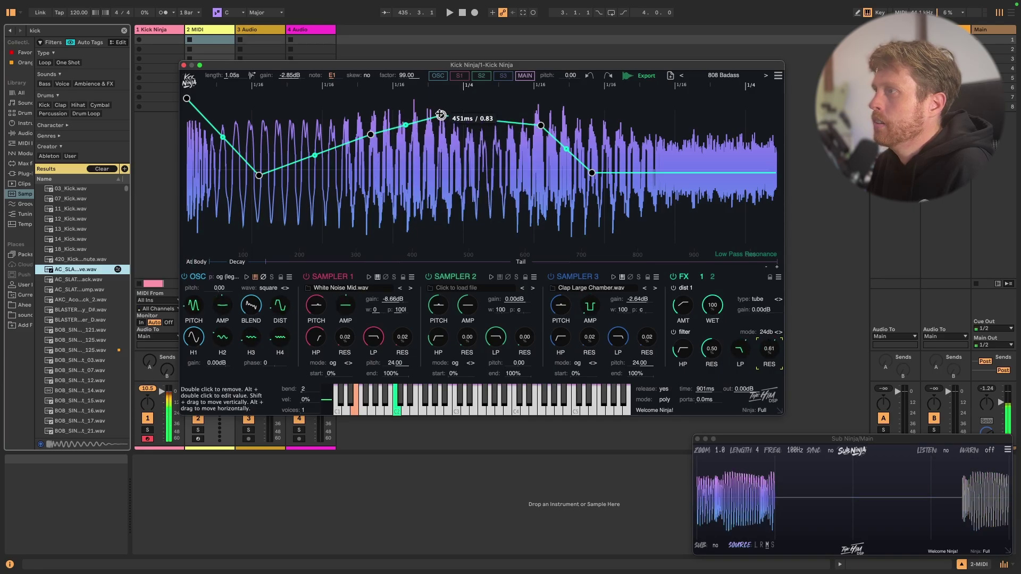
pyautogui.click(740, 348)
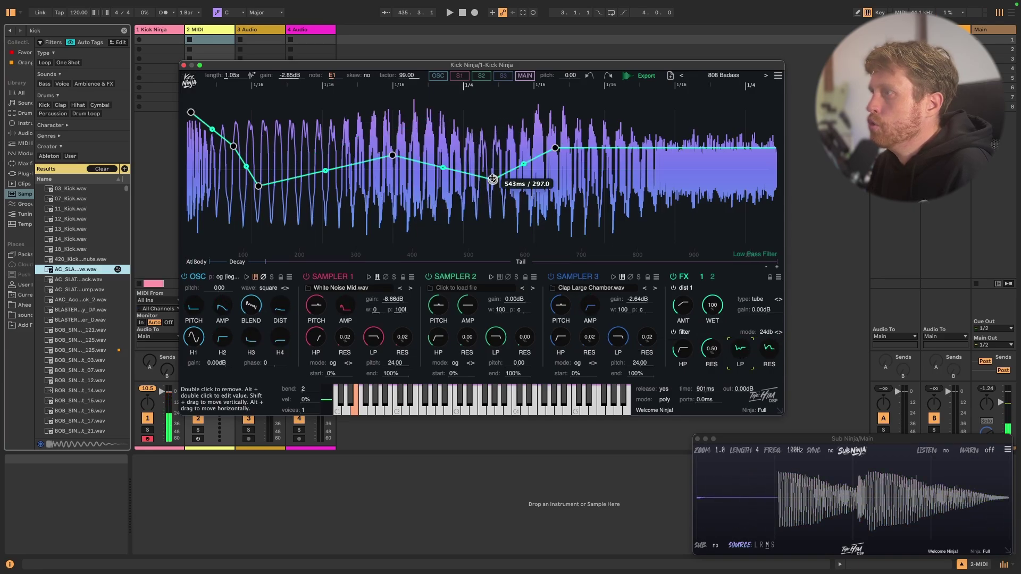
pyautogui.moveTo(493, 180); pyautogui.dragTo(478, 161)
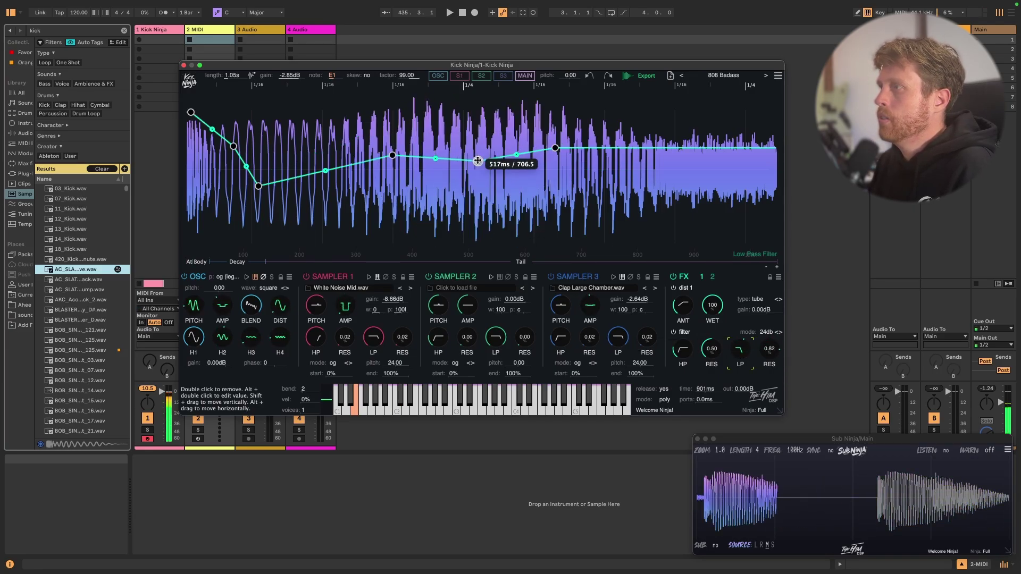
# - Play the current 808 sound and load the Kick Heavy preset from the EDM folder
pyautogui.press('a')
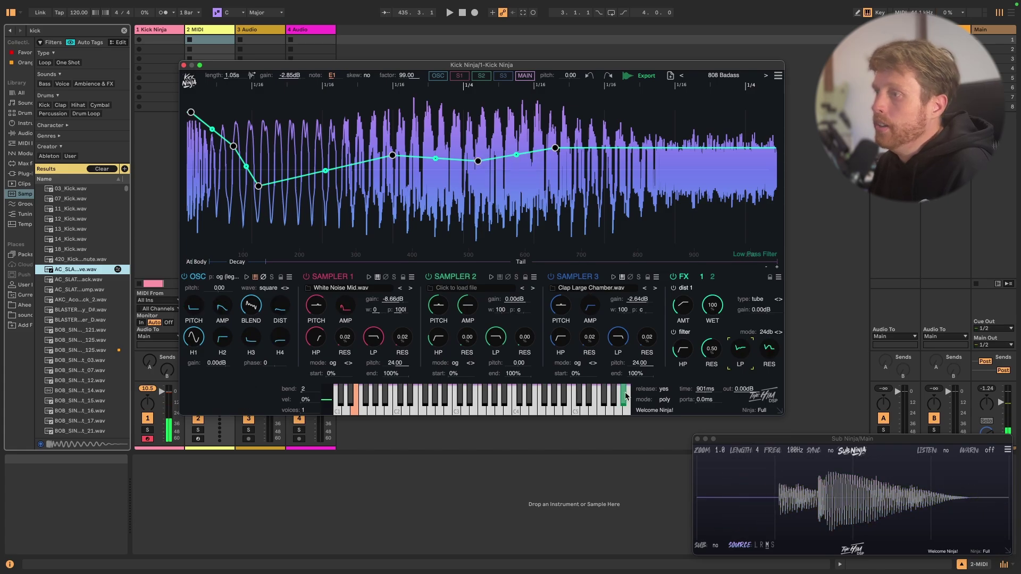
pyautogui.moveTo(561, 337)
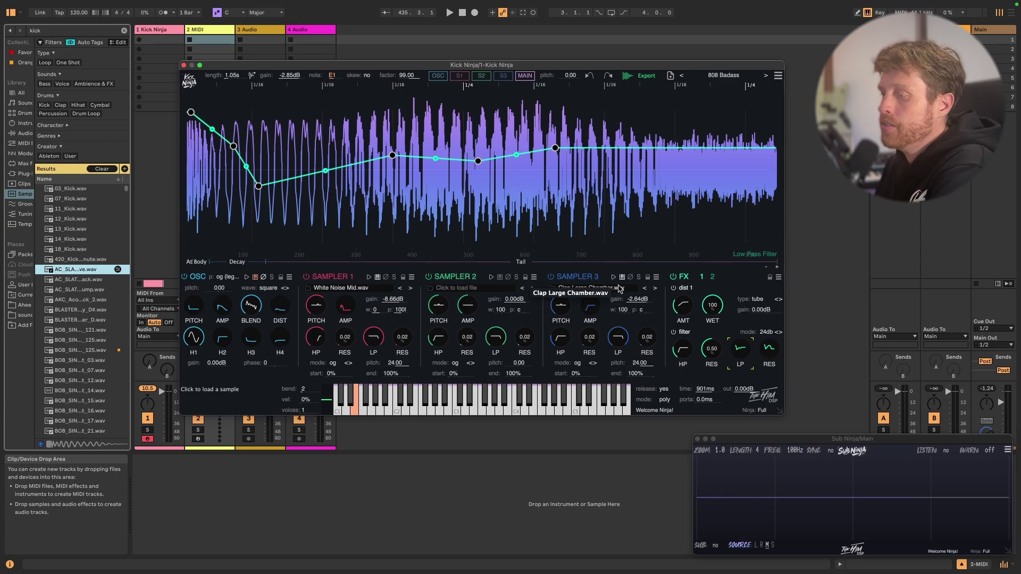
pyautogui.click(723, 76)
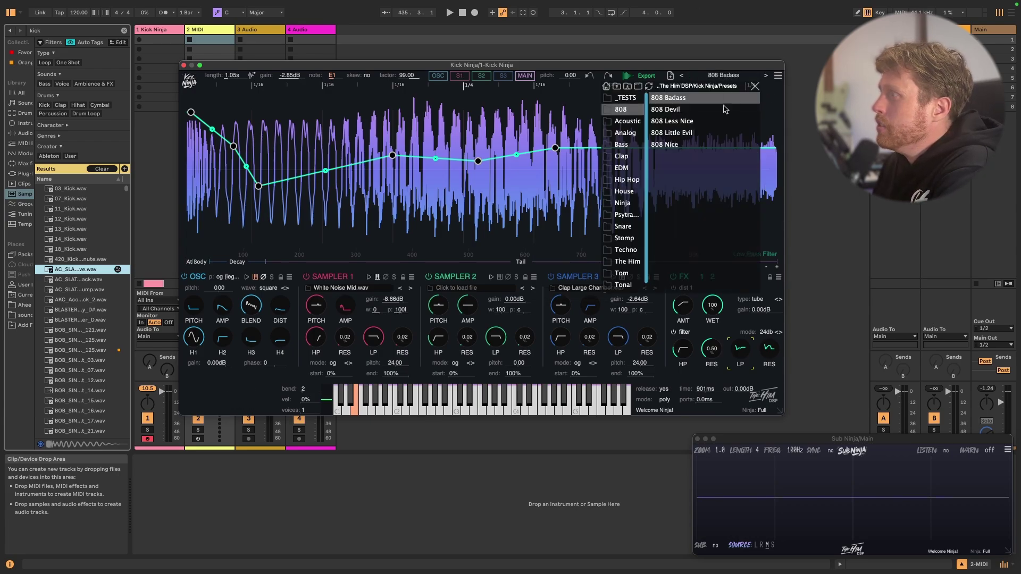
pyautogui.click(620, 168)
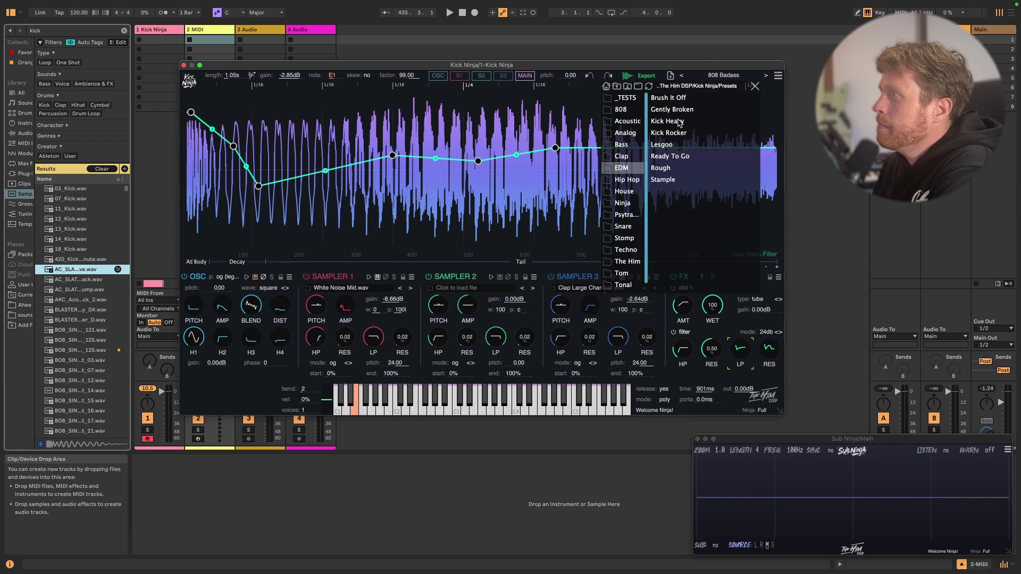
pyautogui.click(668, 122)
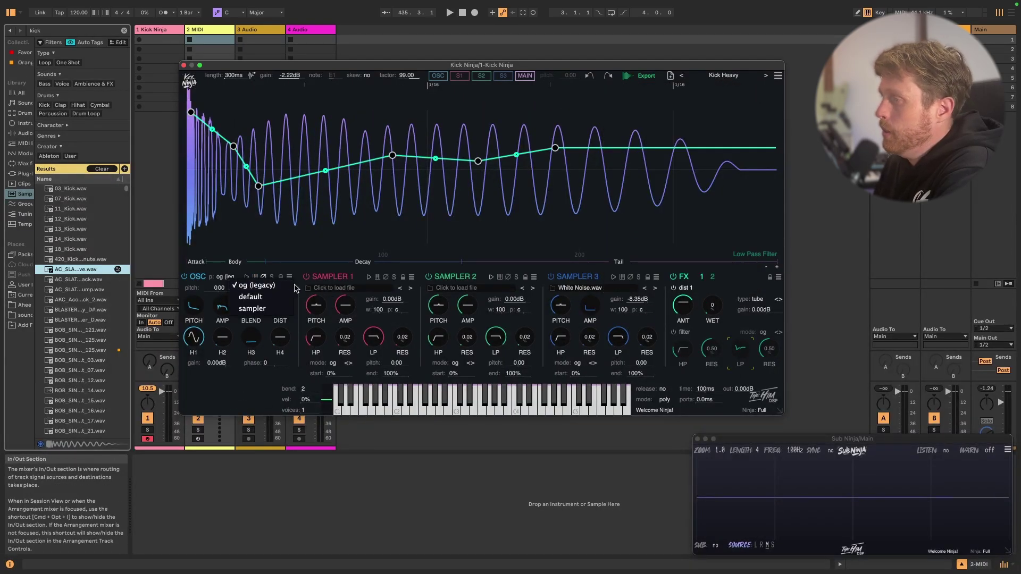
pyautogui.click(296, 287)
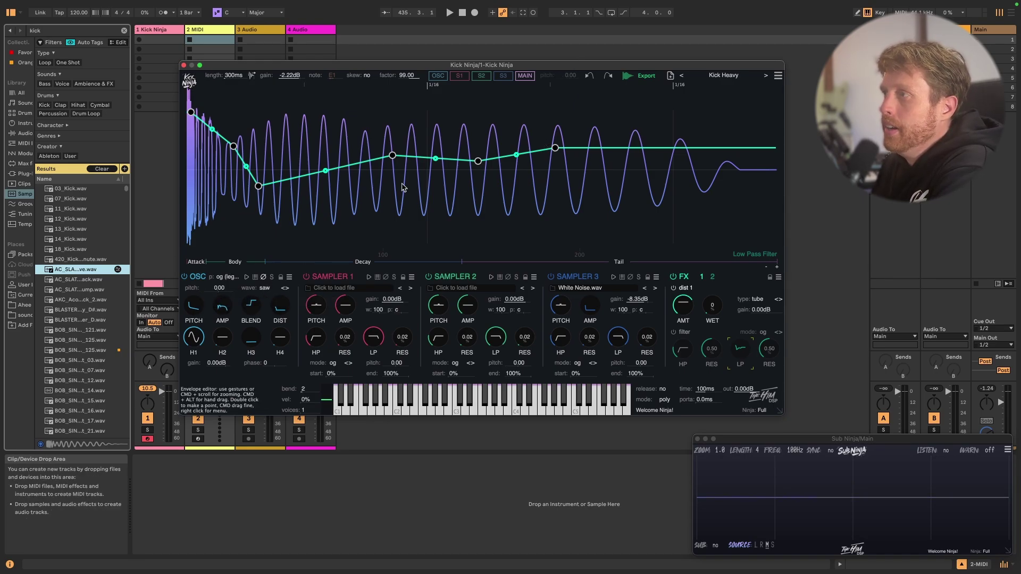
# - Mark the OSC pitch envelope's point at 44.3 ms as Pitch Tracked
pyautogui.click(194, 304)
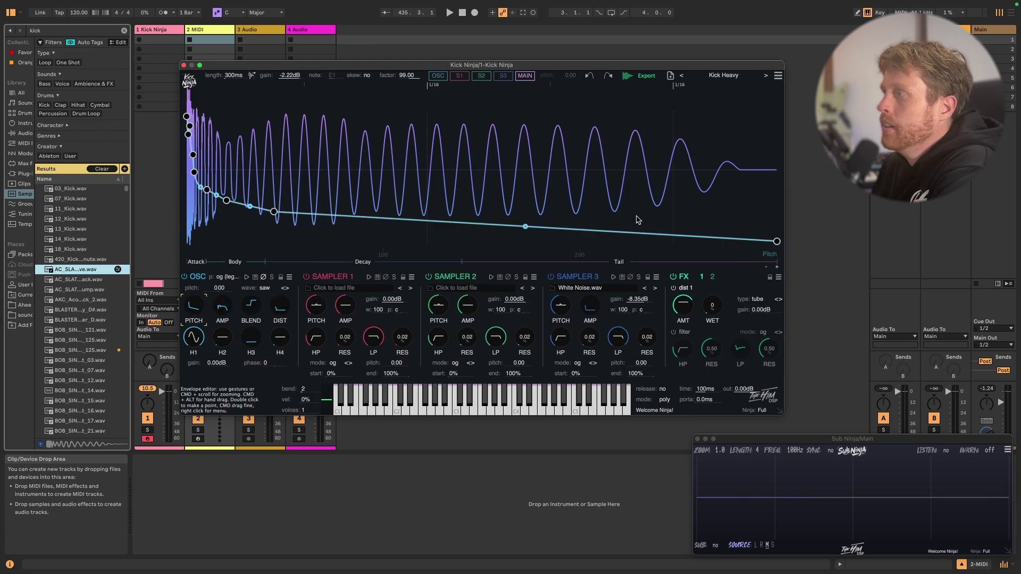
pyautogui.rightClick(274, 212)
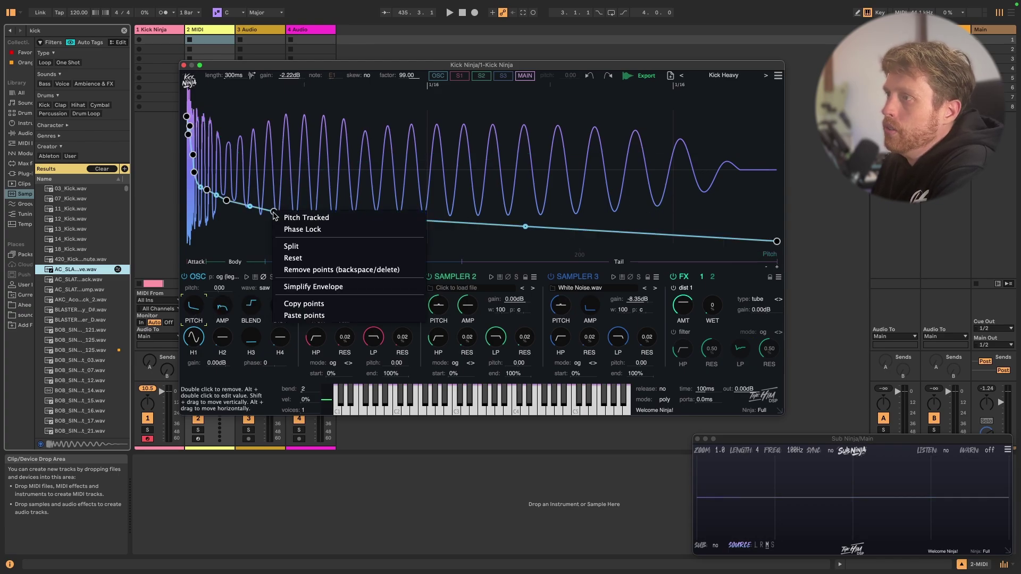
pyautogui.click(322, 222)
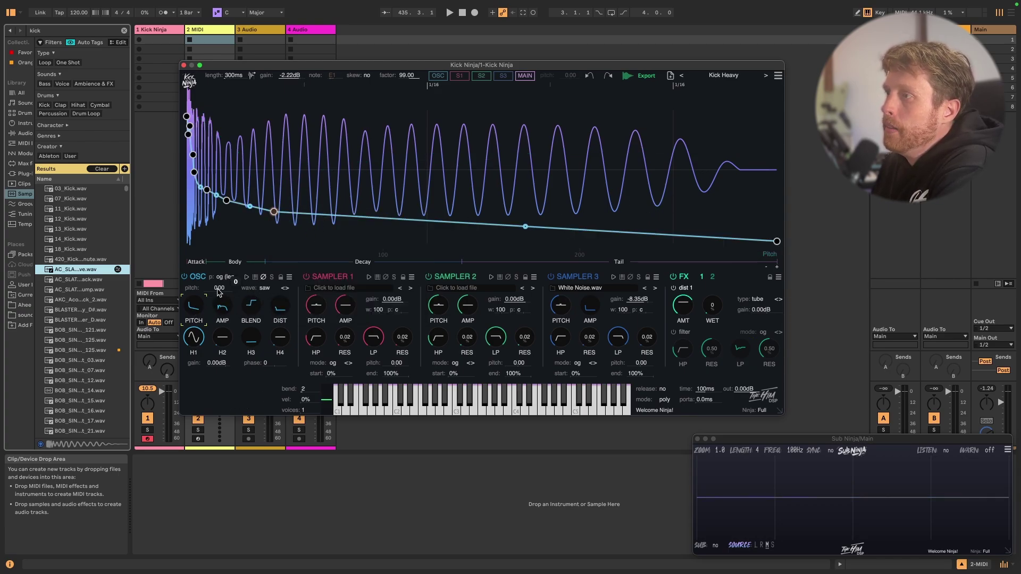
# - Try OSC key tracking with the oscillator pitch raised to 12.81, and revert both settings
pyautogui.click(255, 277)
pyautogui.moveTo(215, 290); pyautogui.dragTo(220, 222)
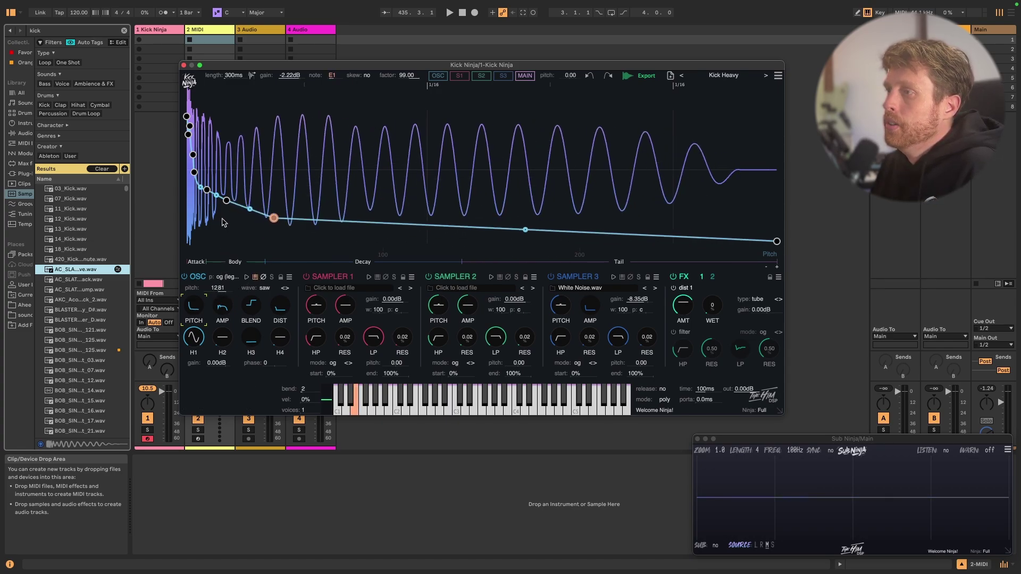
pyautogui.doubleClick(217, 291)
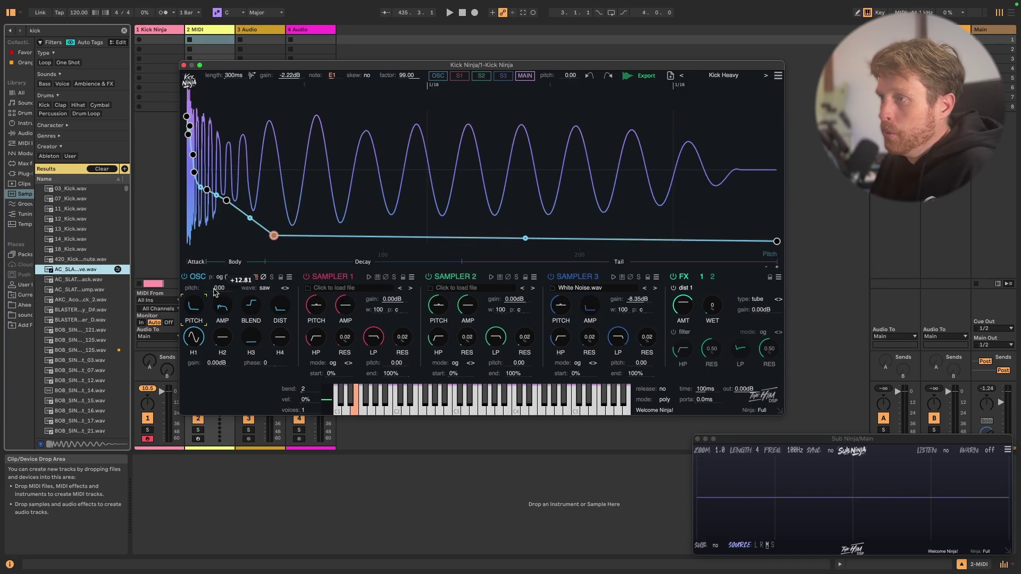
pyautogui.click(256, 278)
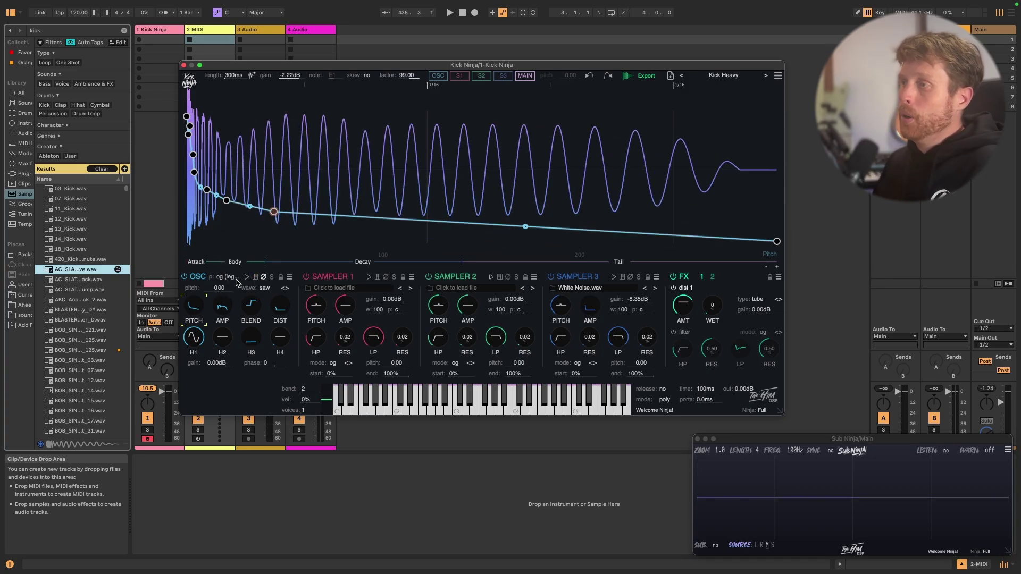
# - Set the OSC pitch mode to default and audition the kick on several notes
pyautogui.click(249, 296)
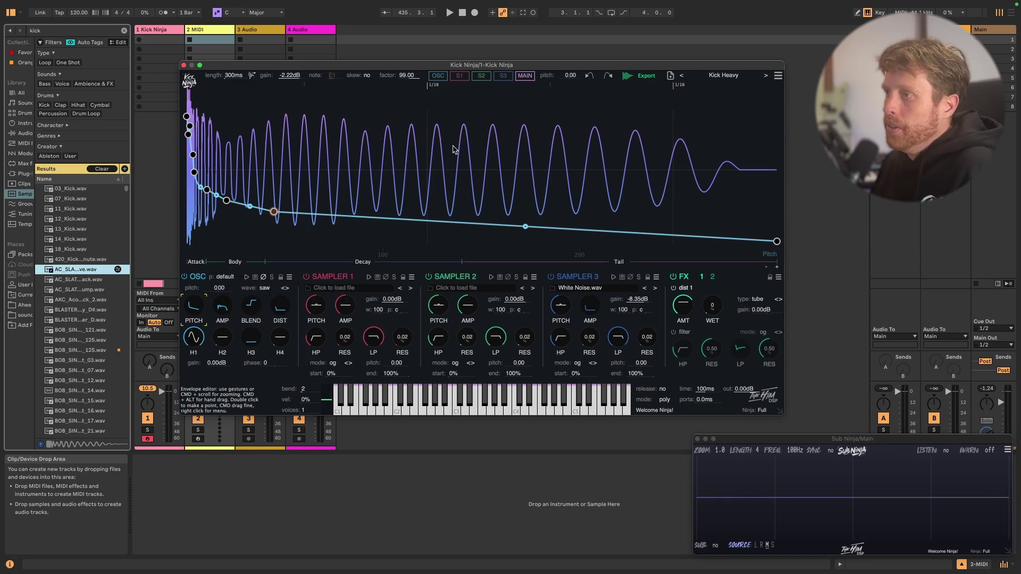
pyautogui.press('g')
pyautogui.press('l')
pyautogui.press(';')
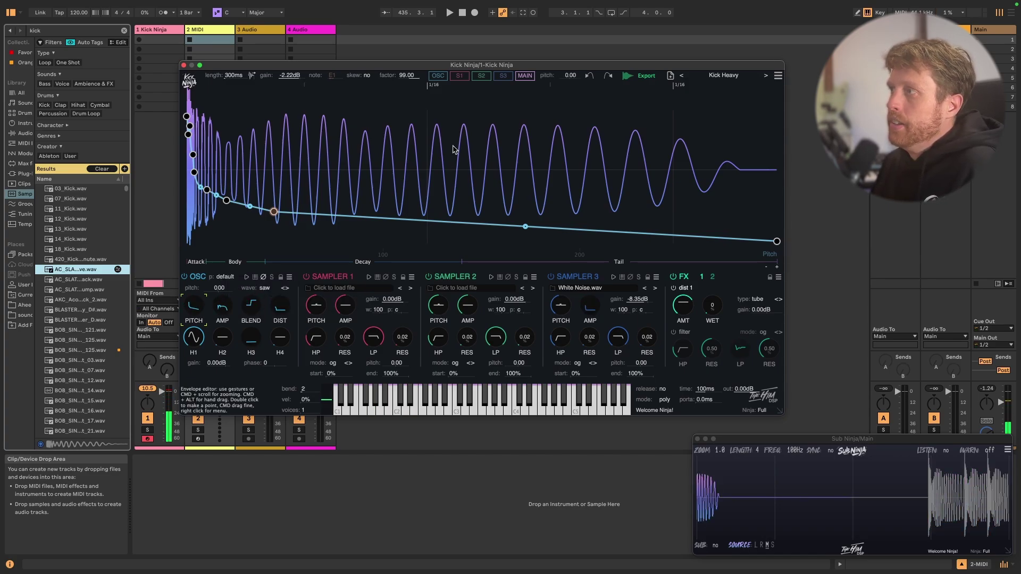
pyautogui.press('a')
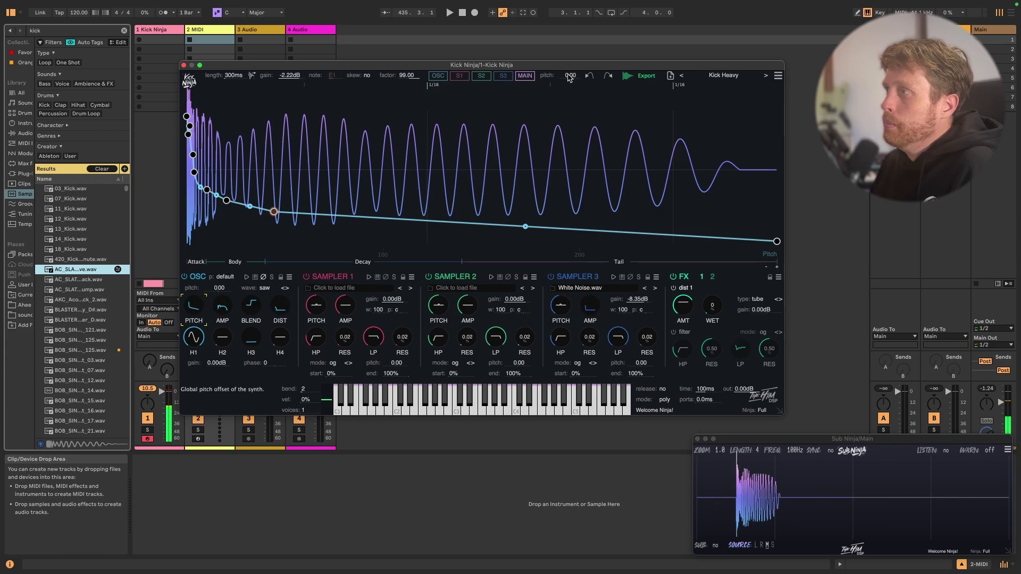
# - Raise the global pitch offset to 4.00 and play the kick repeatedly on the same note
pyautogui.moveTo(569, 79); pyautogui.dragTo(561, 33)
pyautogui.press('a')
pyautogui.press('a')
pyautogui.press('a')
pyautogui.press('a')
pyautogui.press('a')
pyautogui.press('a')
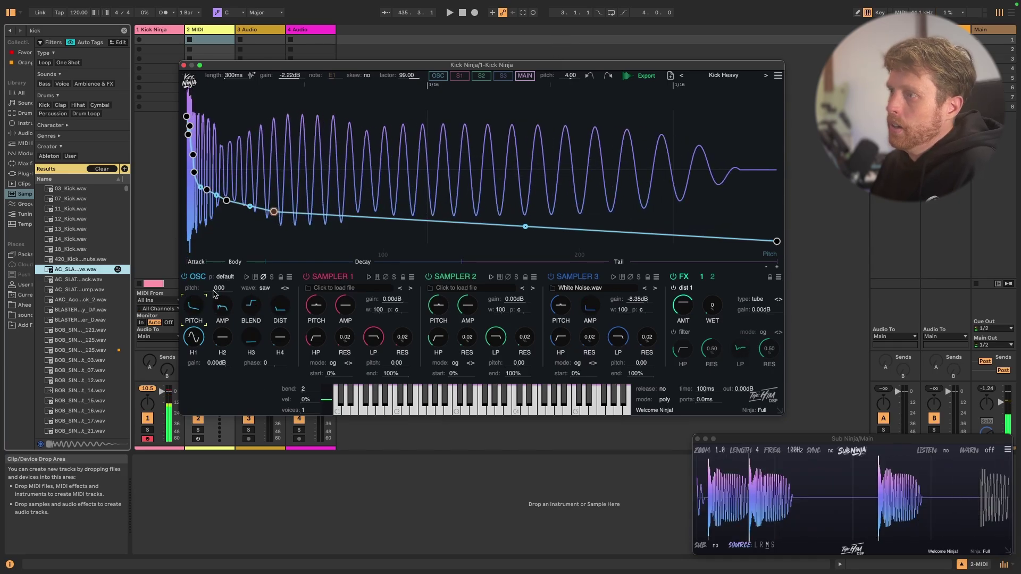
# - Try an OSC pitch of -1.00 while playing different notes, and reset it to 0.00
pyautogui.moveTo(215, 290)
pyautogui.mouseDown()
pyautogui.moveTo(216, 258)
pyautogui.moveTo(213, 296)
pyautogui.mouseUp()
pyautogui.press('a')
pyautogui.press('j')
pyautogui.press('j')
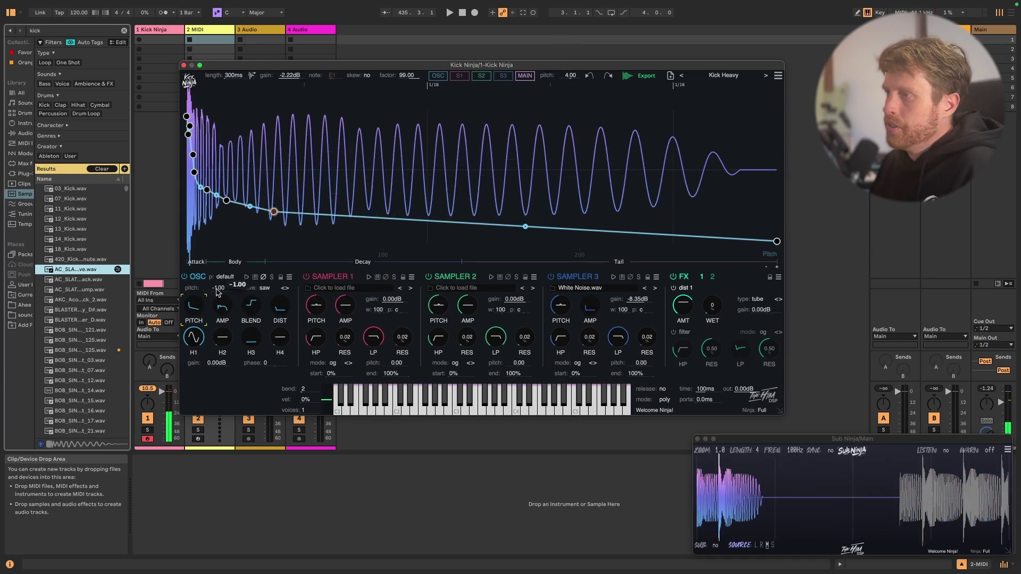
pyautogui.doubleClick(218, 290)
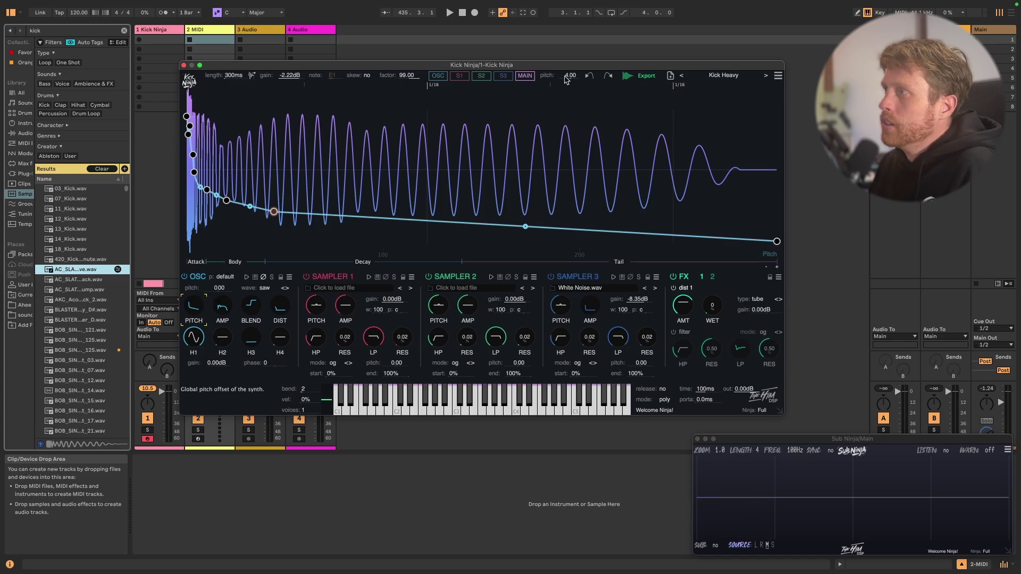
# - Lower the global pitch offset to 1.00 and check the Pitch Tracked option of the 44.3 ms envelope point
pyautogui.moveTo(566, 79)
pyautogui.mouseDown()
pyautogui.moveTo(567, 104)
pyautogui.moveTo(567, 60)
pyautogui.mouseUp()
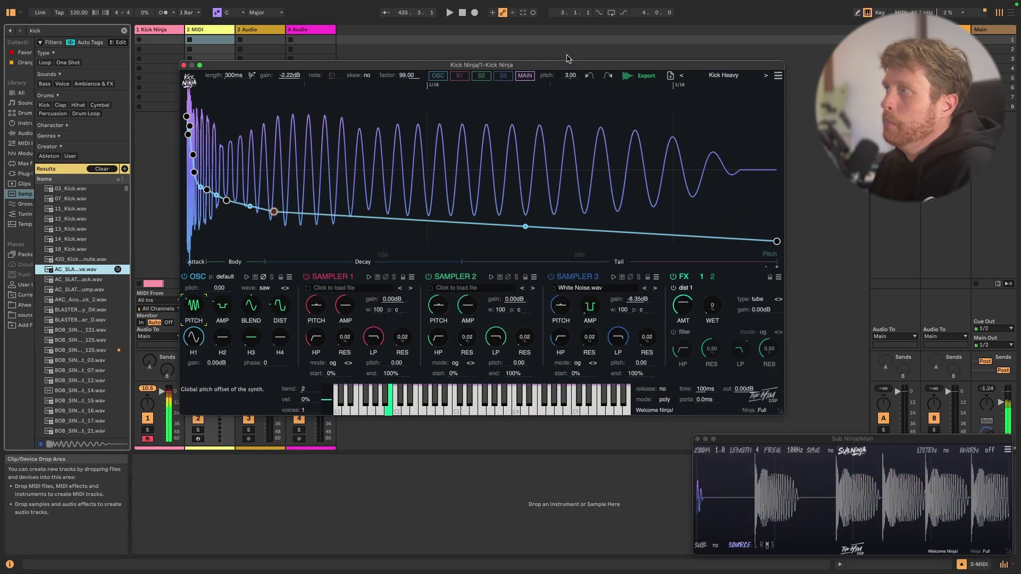
pyautogui.moveTo(567, 59); pyautogui.dragTo(567, 70)
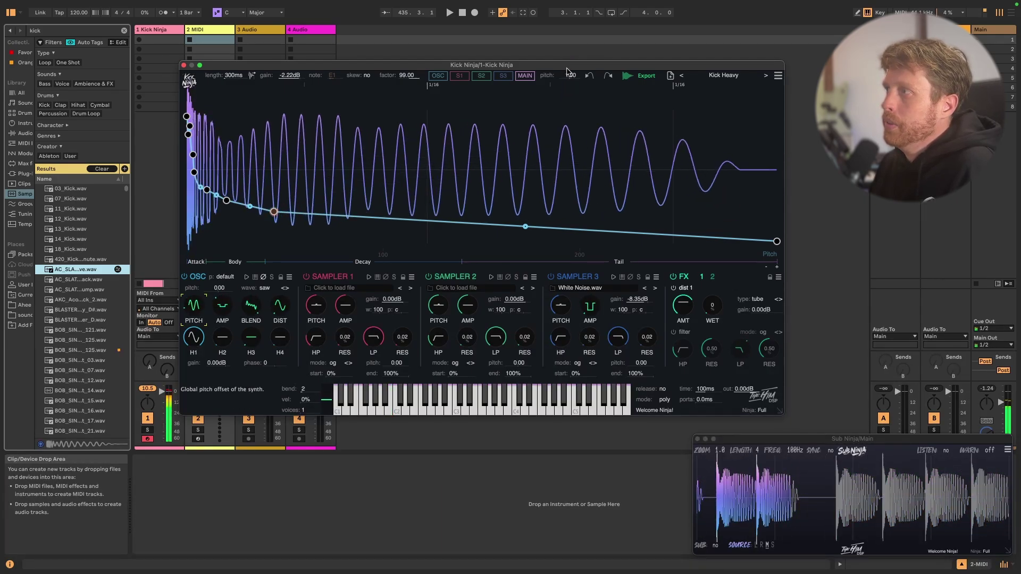
pyautogui.rightClick(274, 212)
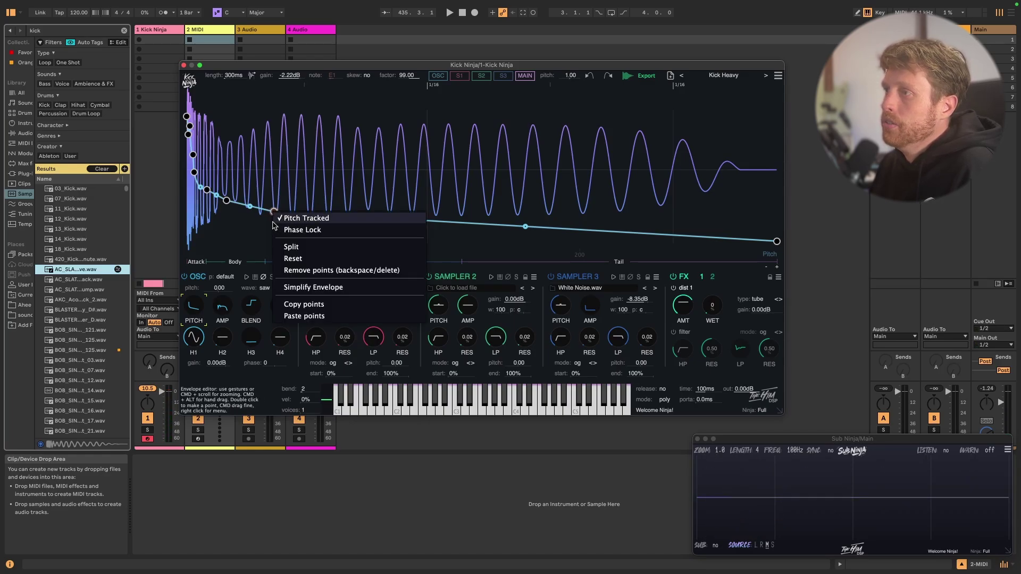
pyautogui.click(266, 175)
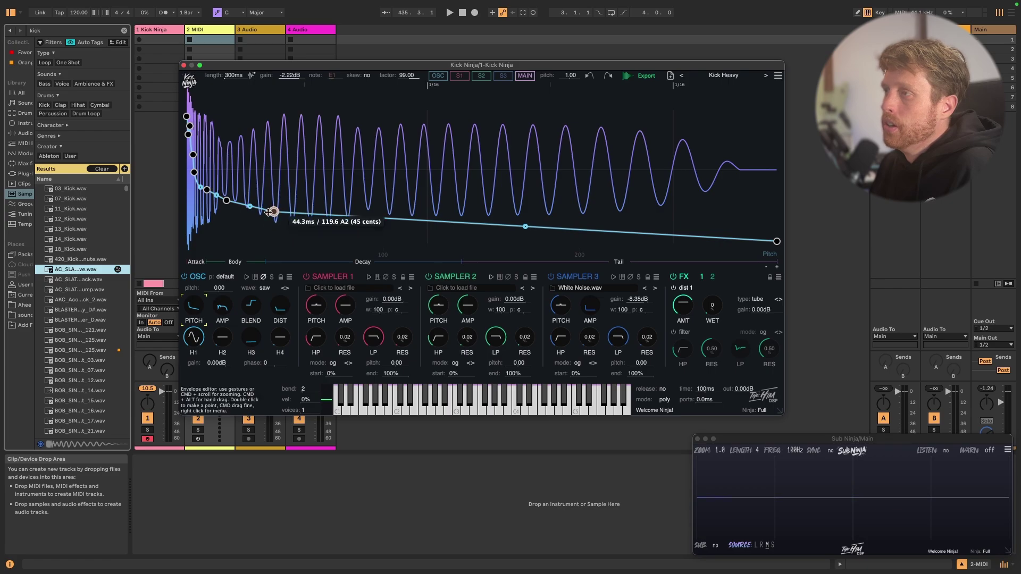
# - Turn on OSC key tracking, mark the pitch envelope's last point as Pitch Tracked, and return the global pitch offset to 0.00
pyautogui.click(255, 278)
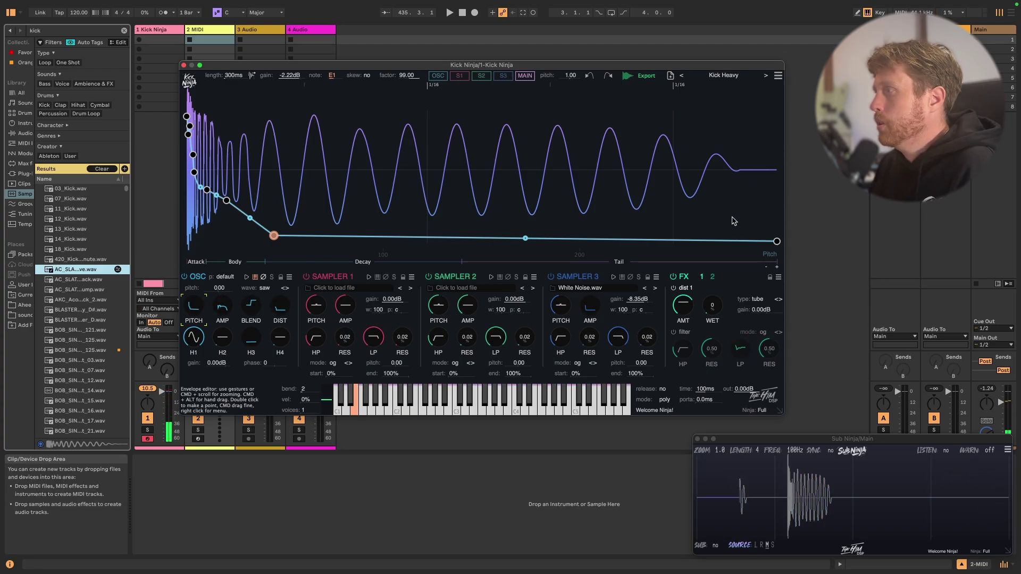
pyautogui.rightClick(776, 241)
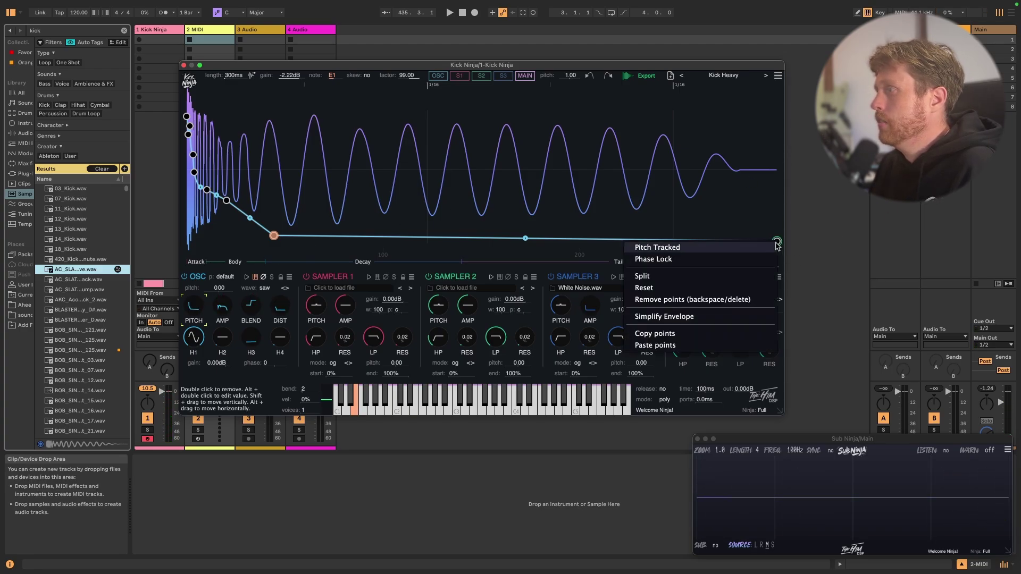
pyautogui.click(683, 247)
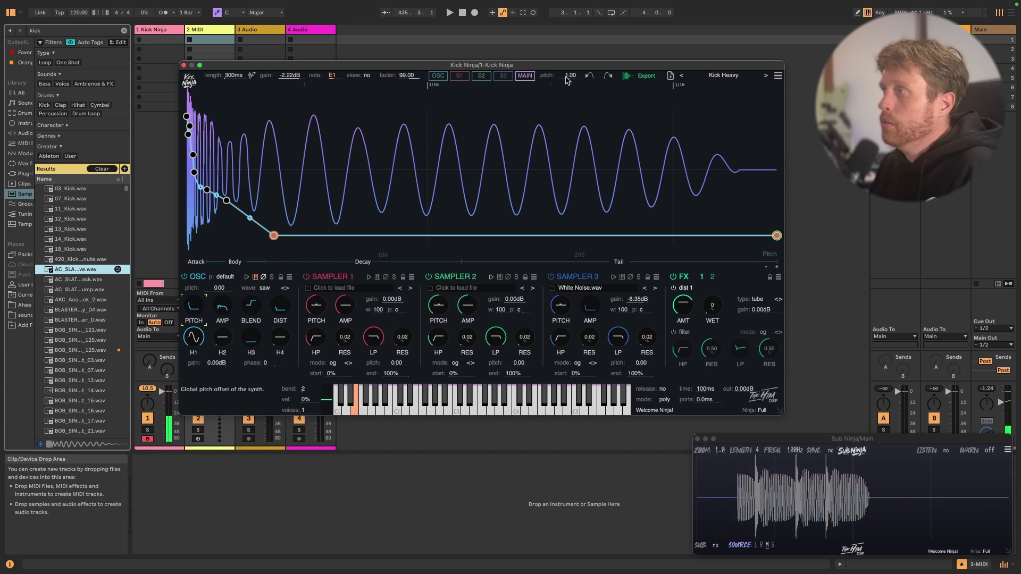
pyautogui.moveTo(566, 76)
pyautogui.mouseDown()
pyautogui.moveTo(568, 58)
pyautogui.moveTo(567, 79)
pyautogui.mouseUp()
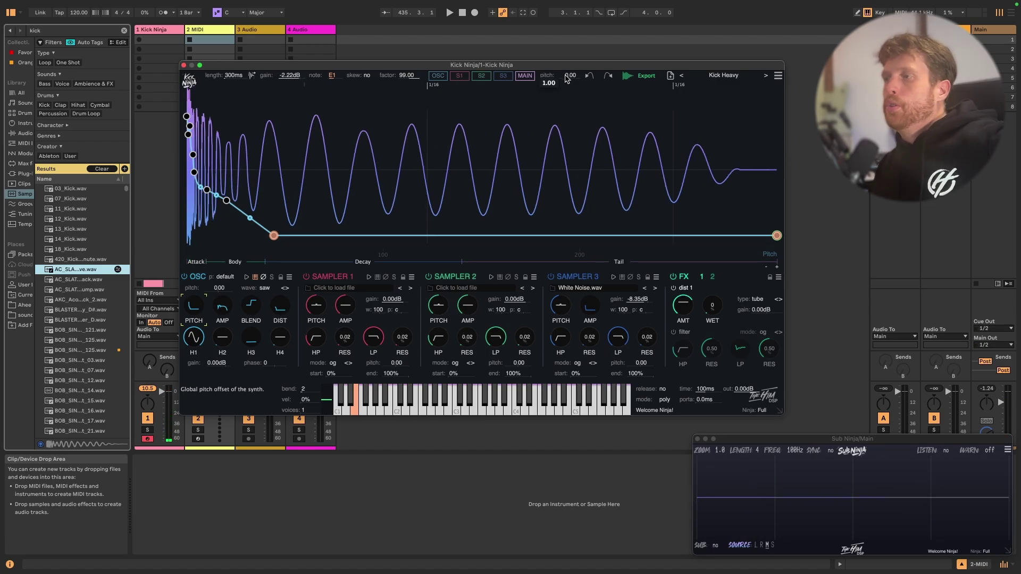
# - Set the OSC pitch mode to sampler and audition the kick on several notes
pyautogui.click(224, 277)
pyautogui.click(258, 306)
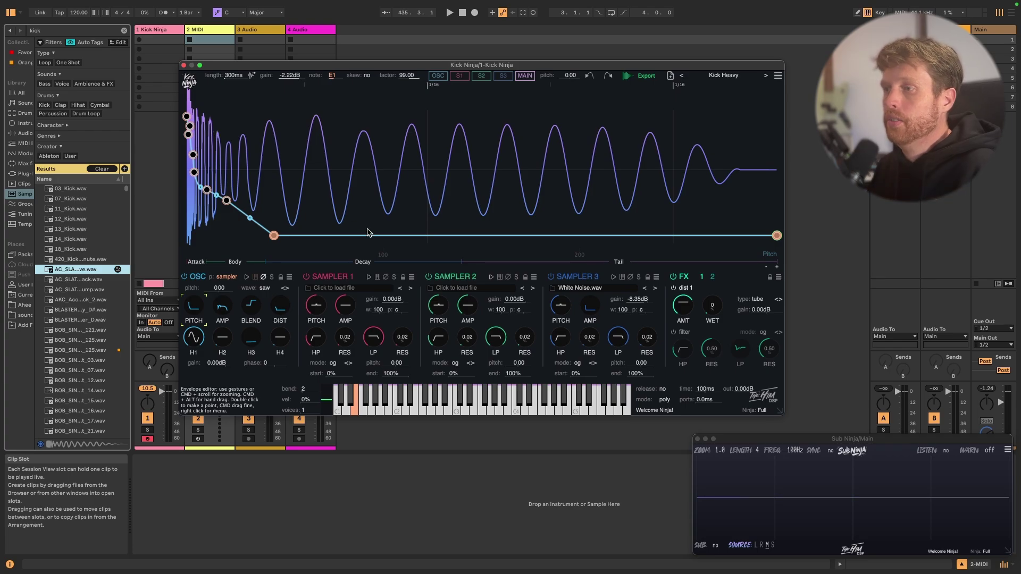
pyautogui.press('g')
pyautogui.press('k')
pyautogui.press('j')
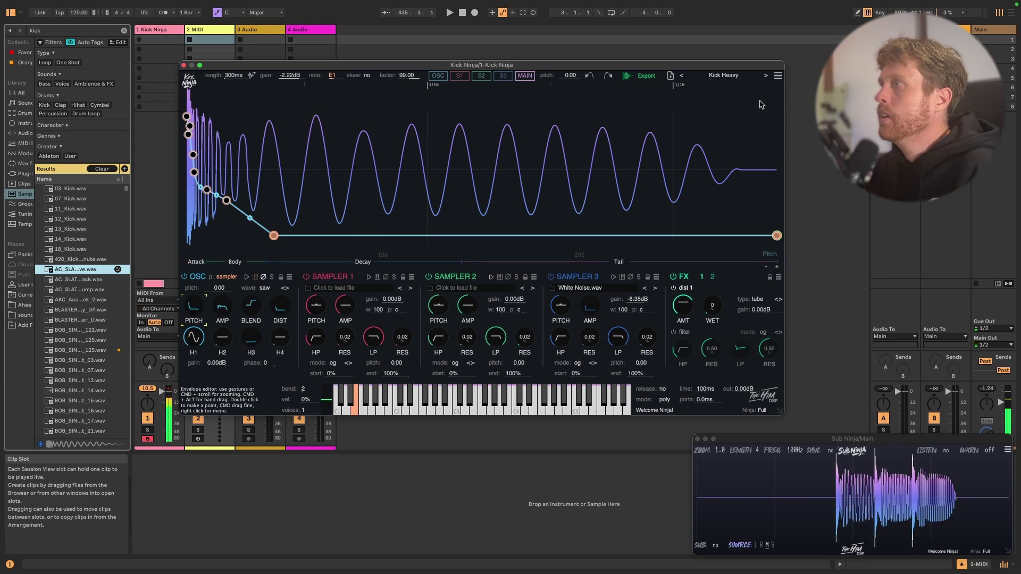
# - Load the 808 Devil preset from the 808 folder and set its OSC pitch mode to sampler
pyautogui.click(723, 80)
pyautogui.click(620, 110)
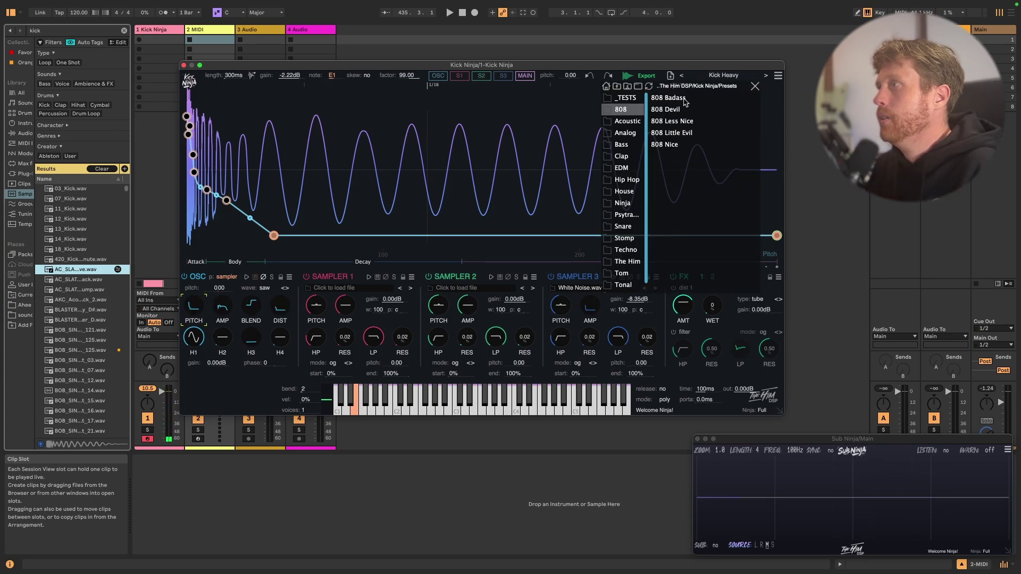
pyautogui.click(686, 110)
pyautogui.click(754, 86)
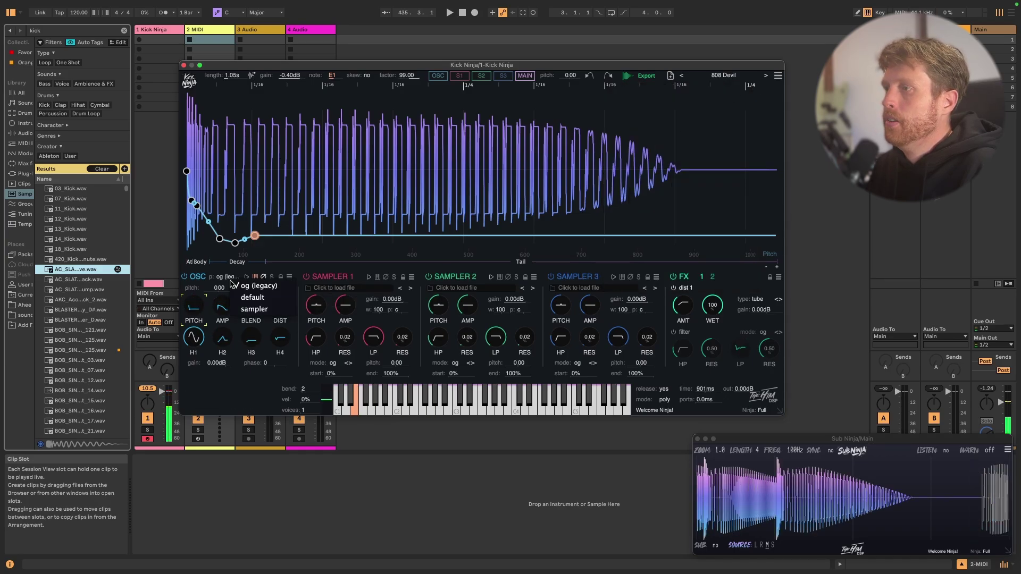
pyautogui.click(273, 311)
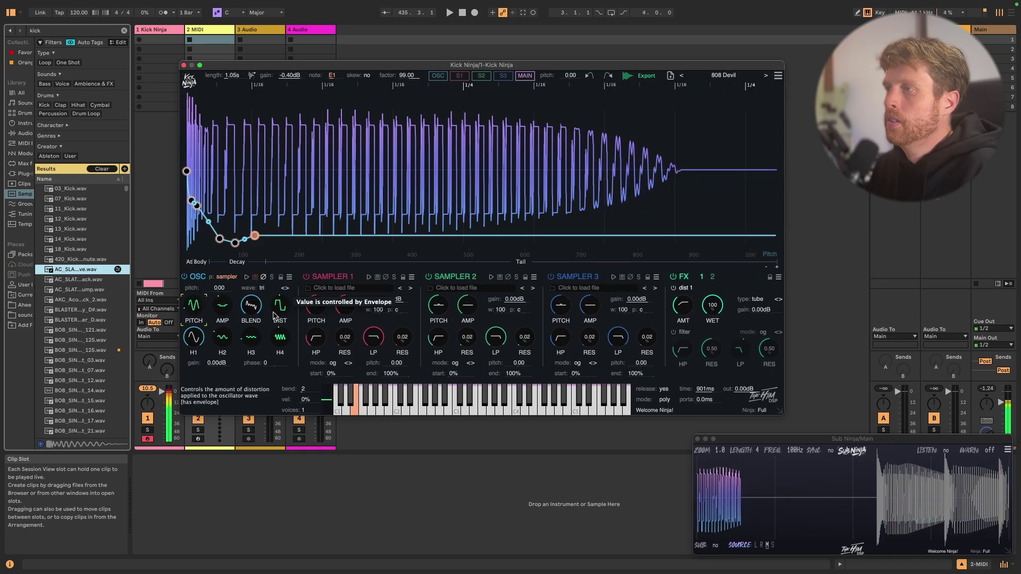